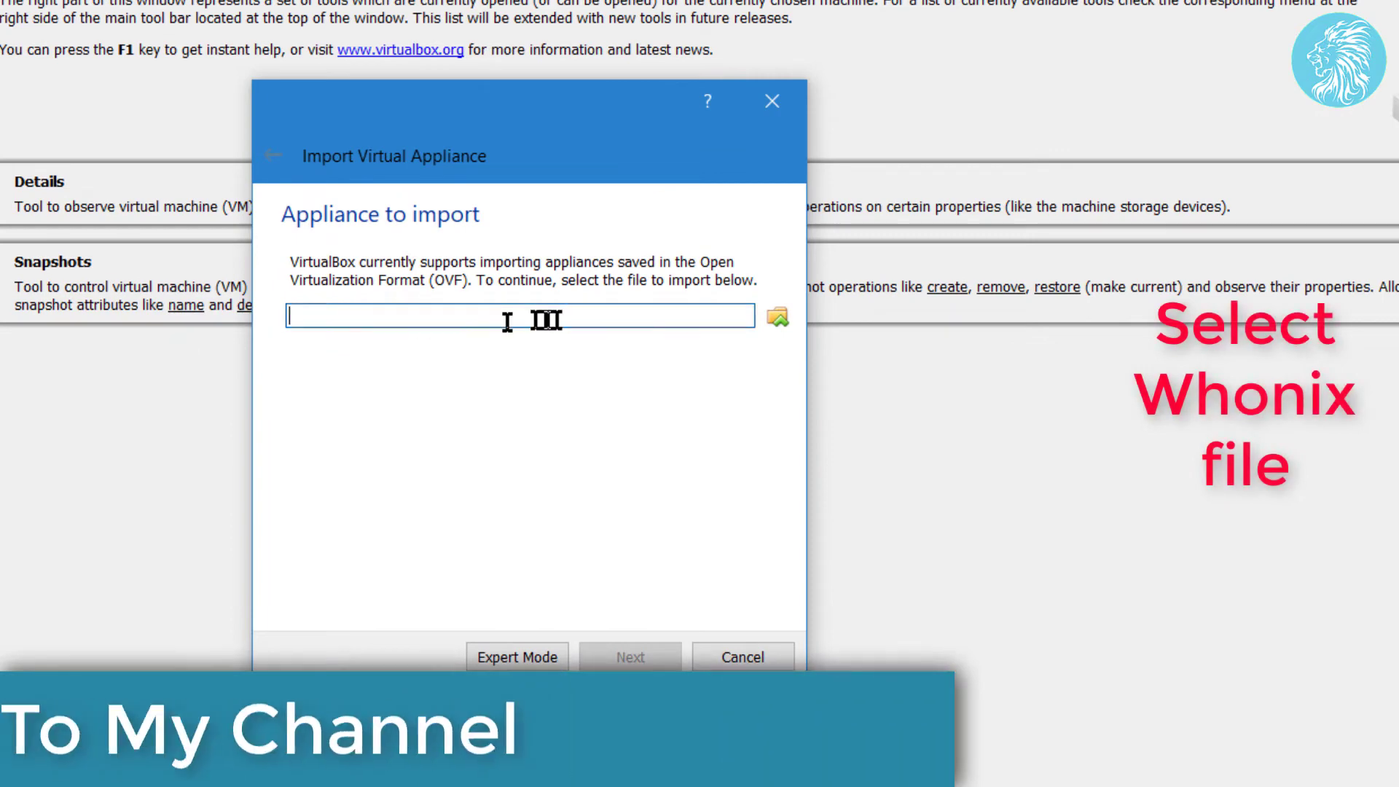
Choose Whonix-XFCE-15.0.0.3.3.ova from the Desktop as the appliance to import and continue to the appliance settings.
click(776, 318)
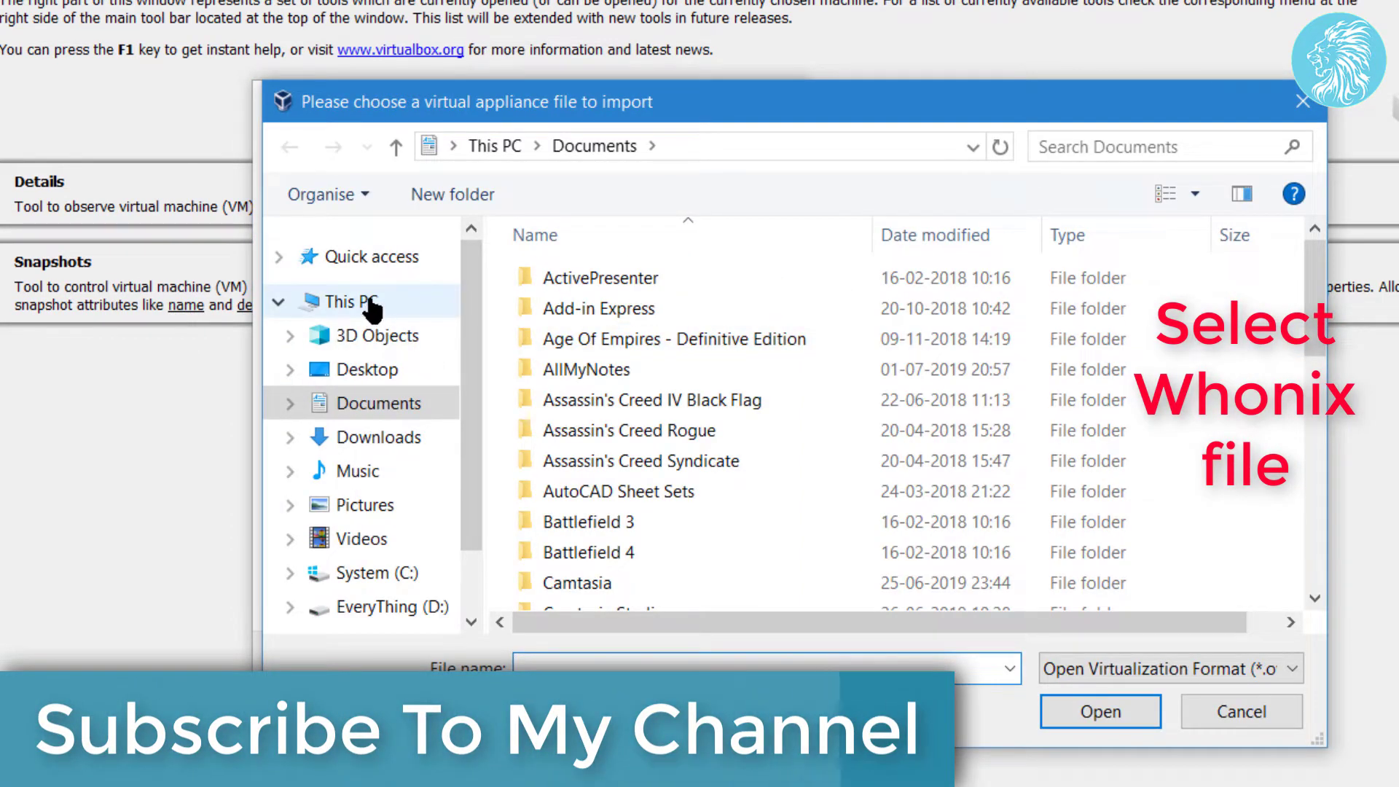
click(374, 369)
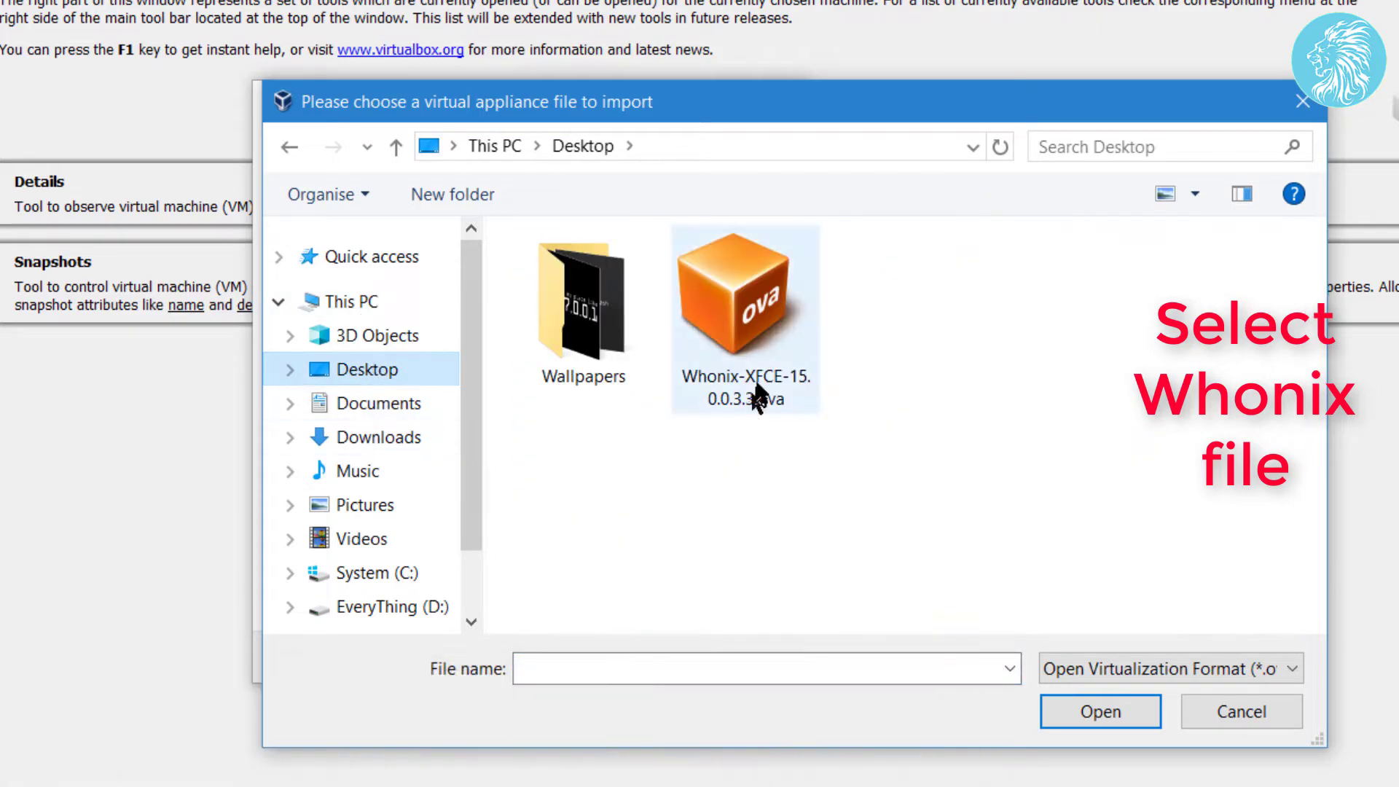
click(755, 379)
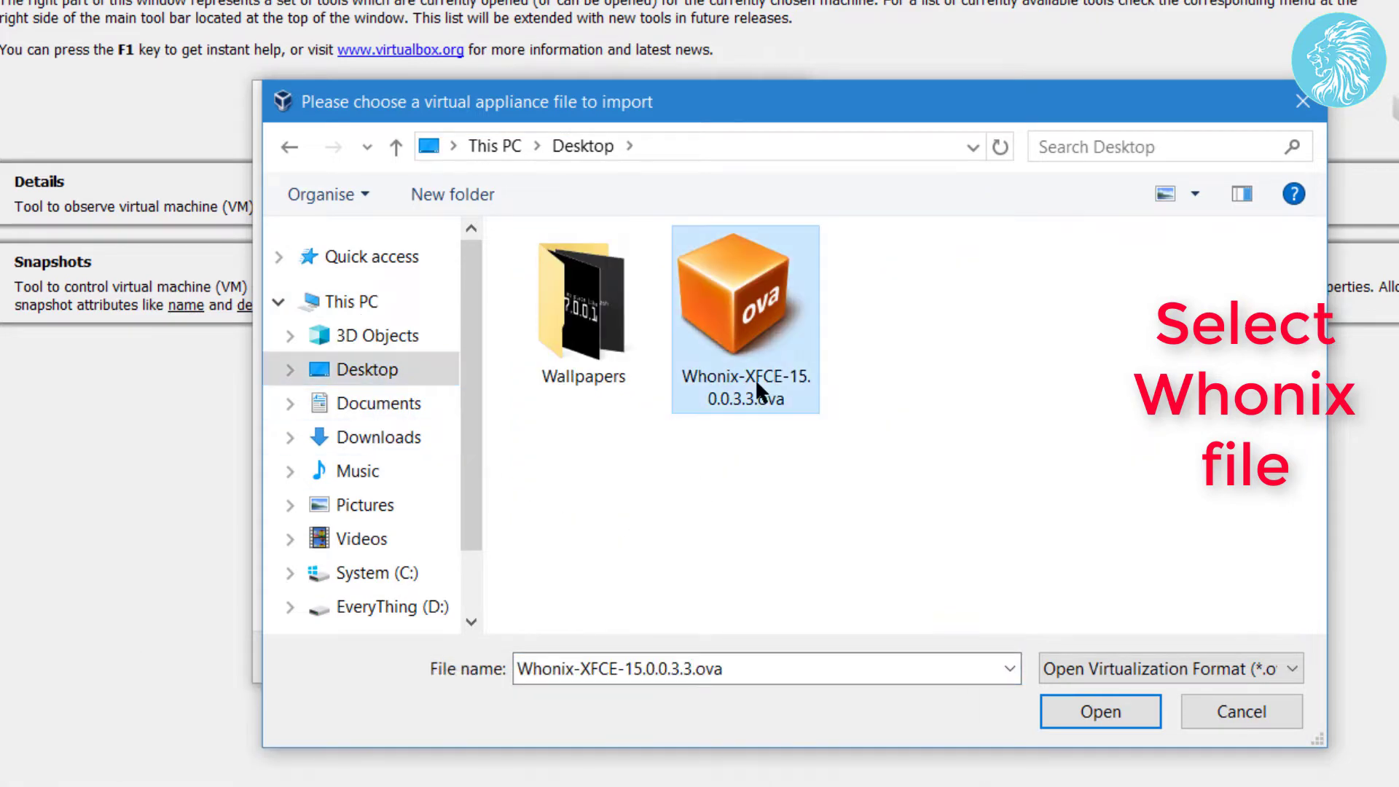
click(1069, 709)
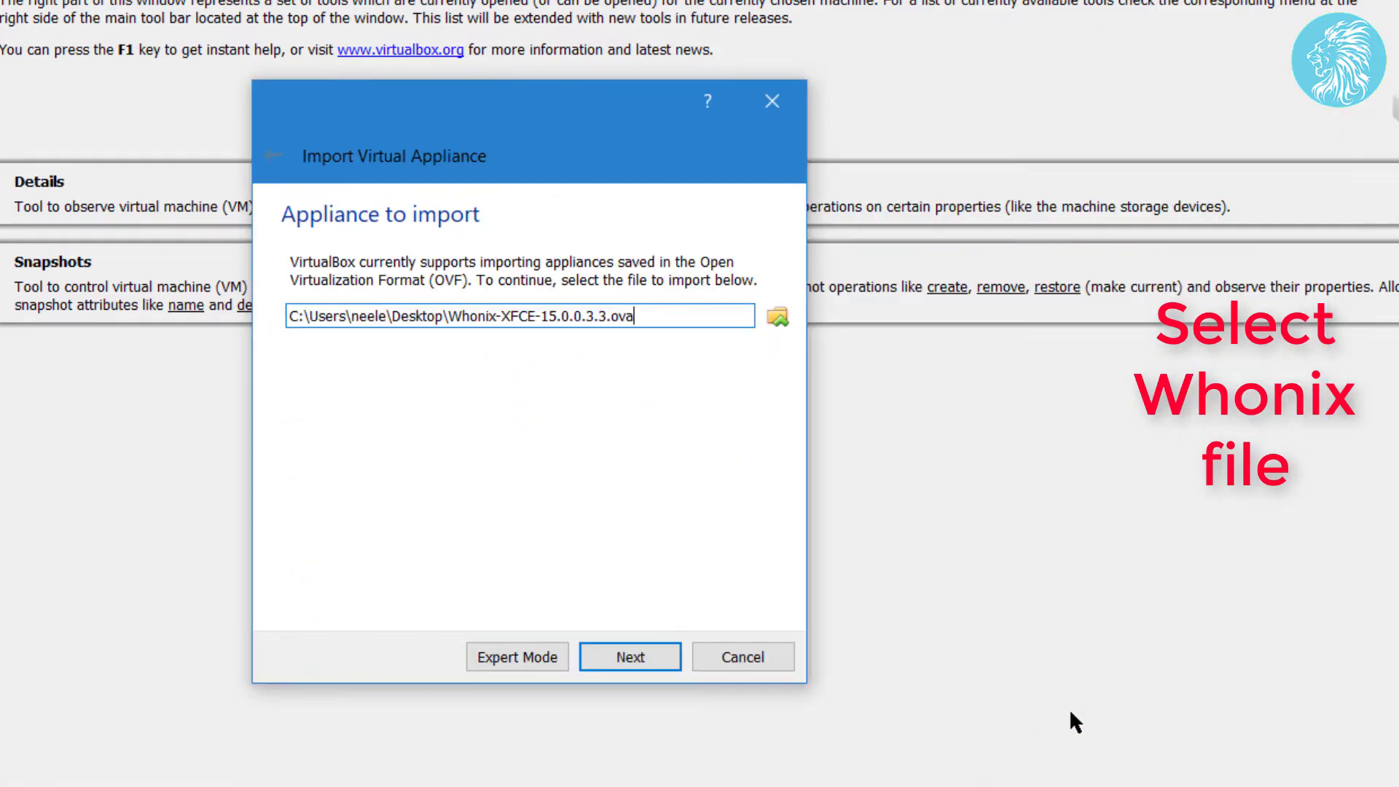
click(662, 659)
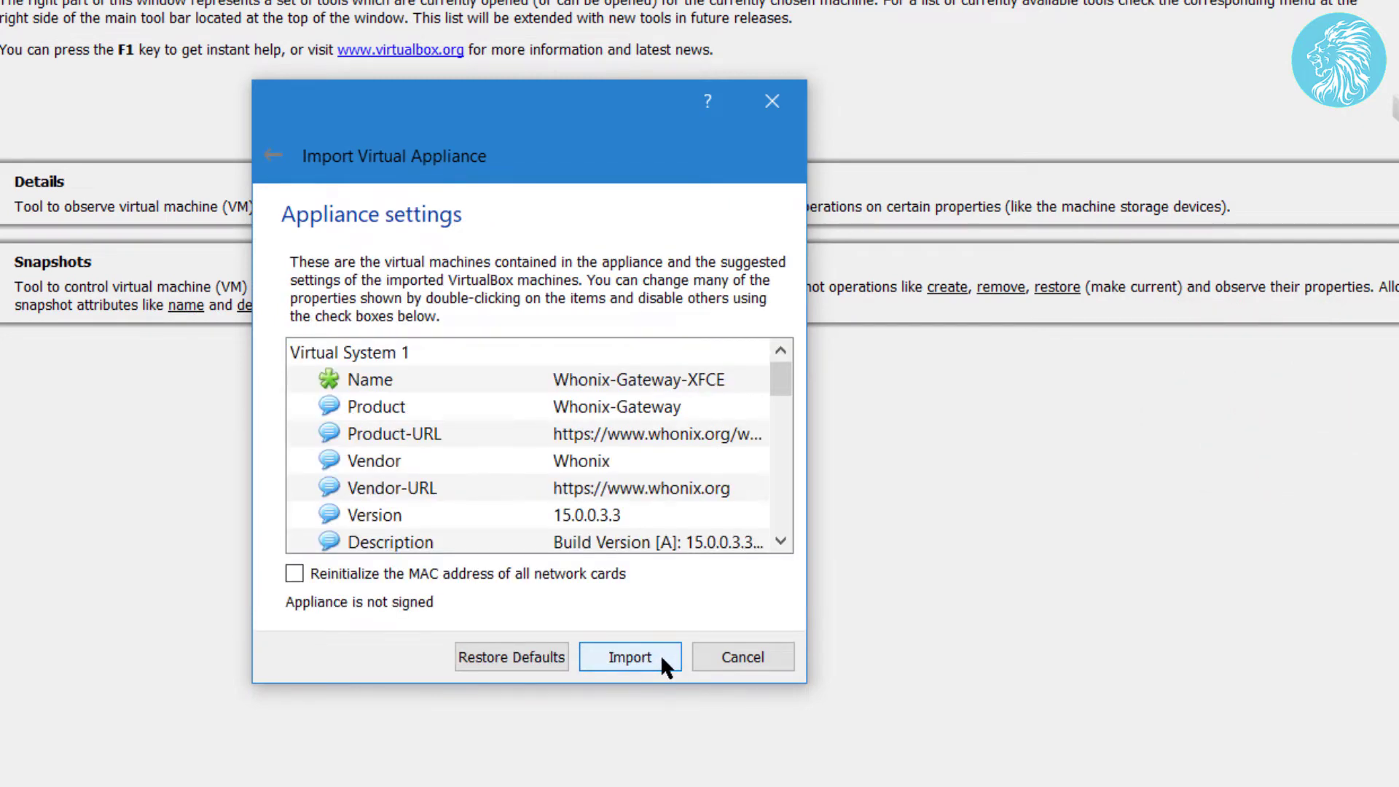
Import the Whonix appliance with its suggested settings and agree to the software license agreements.
click(660, 655)
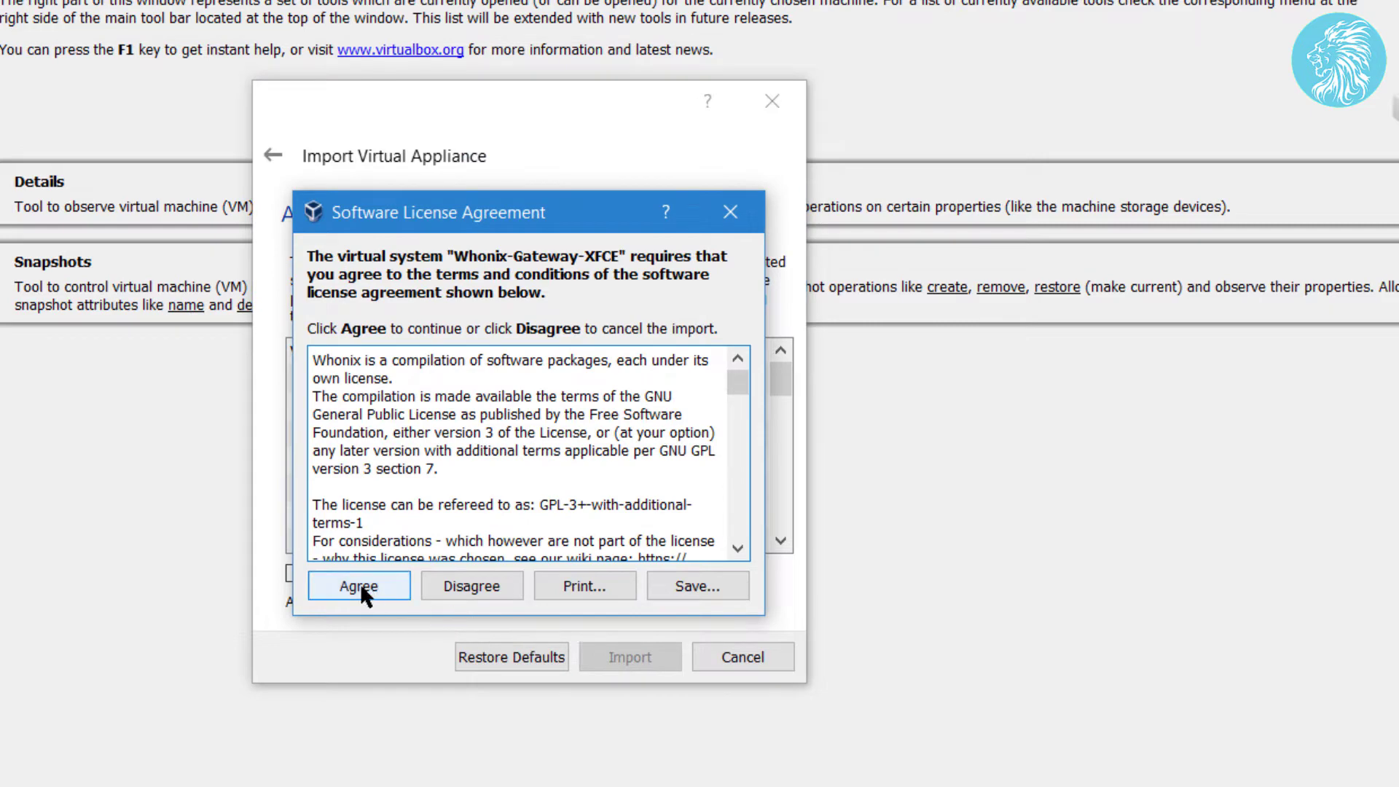
click(361, 589)
click(361, 588)
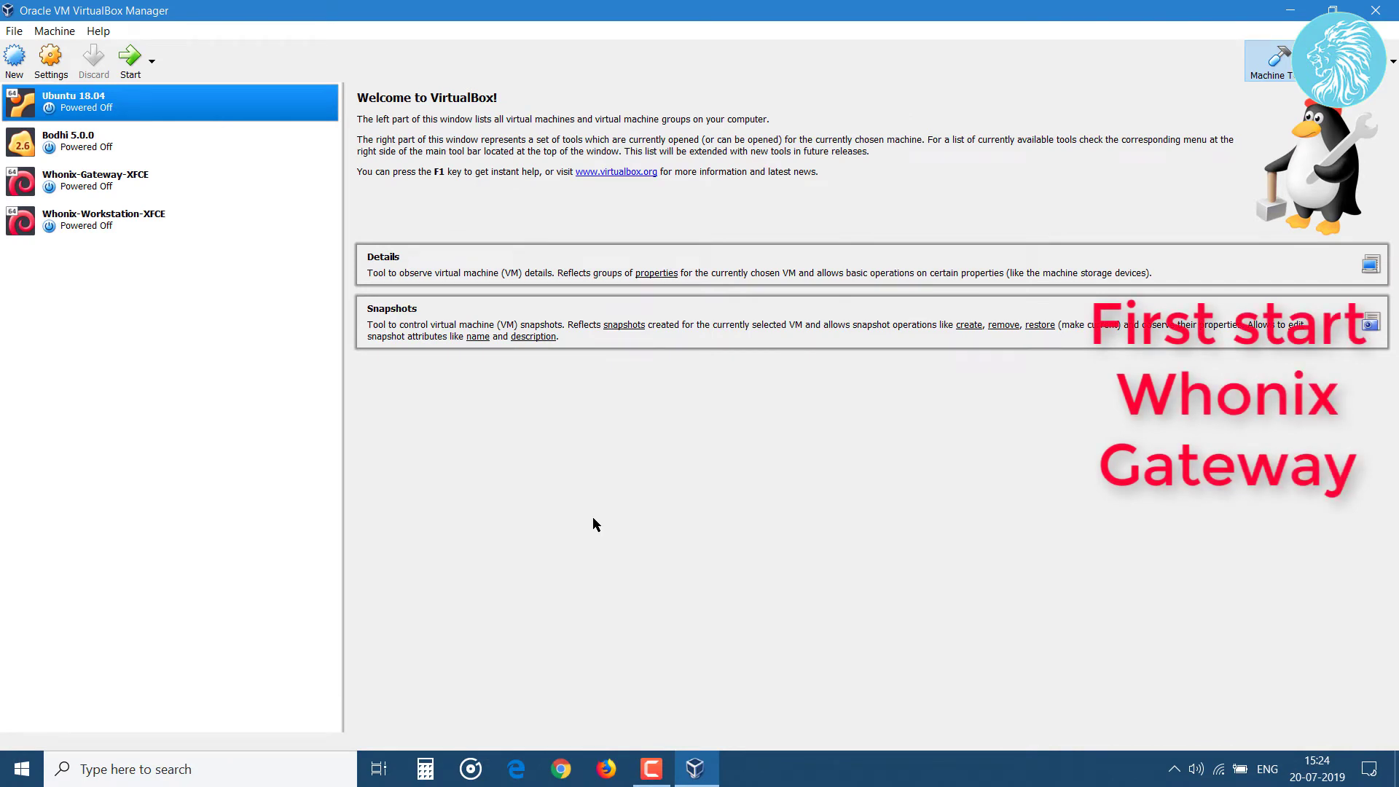
Start the Whonix-Gateway-XFCE machine and finish its Whonix Setup Wizard, marking both information pages as Understood.
click(128, 191)
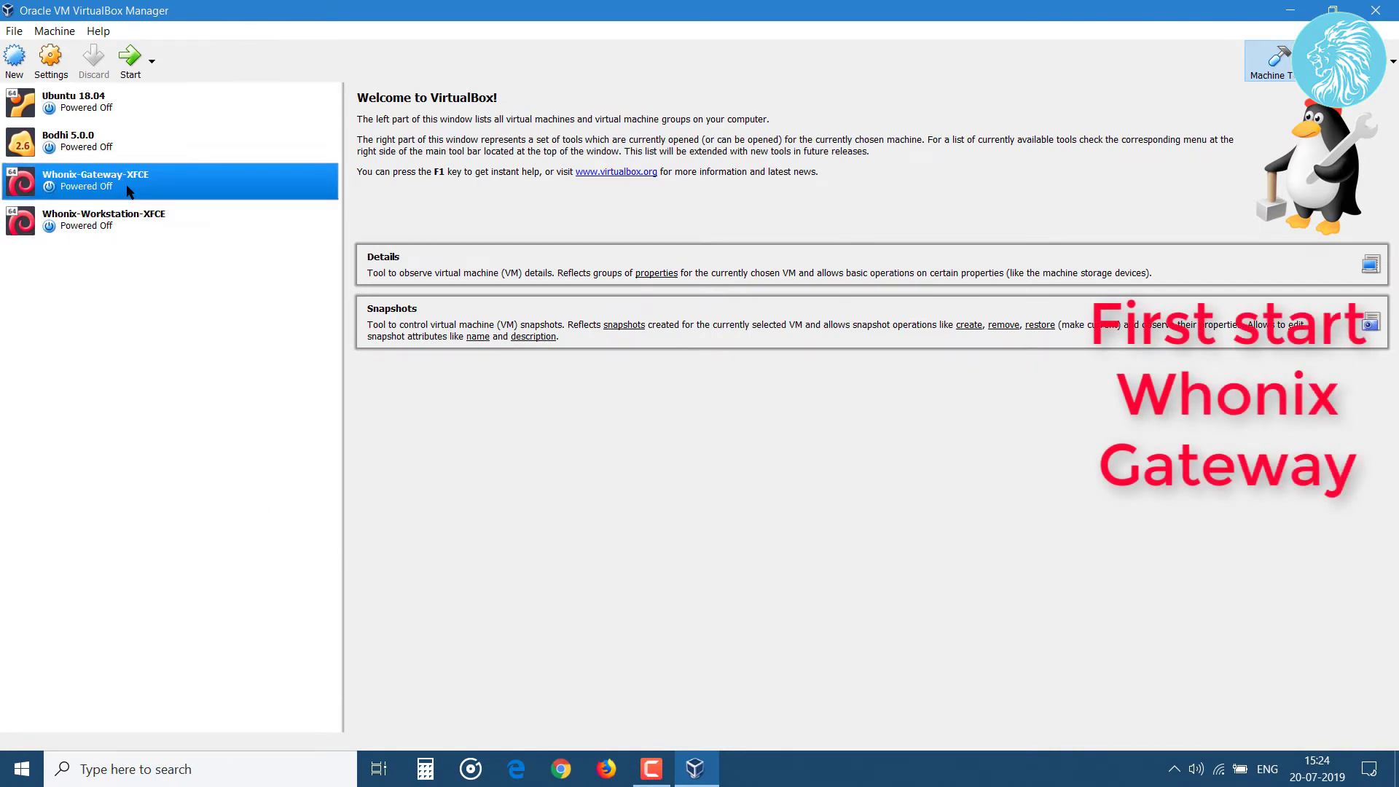
click(131, 62)
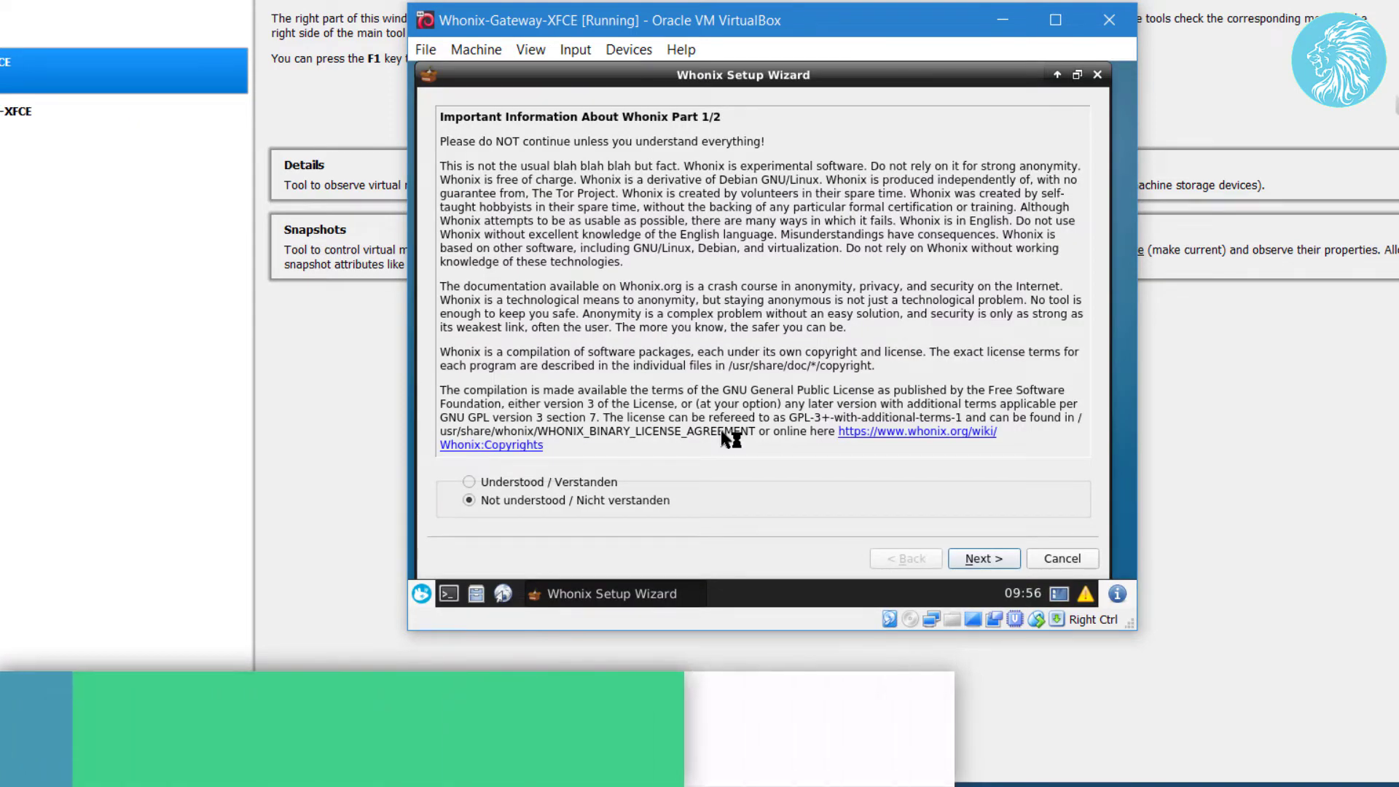
click(488, 484)
click(977, 556)
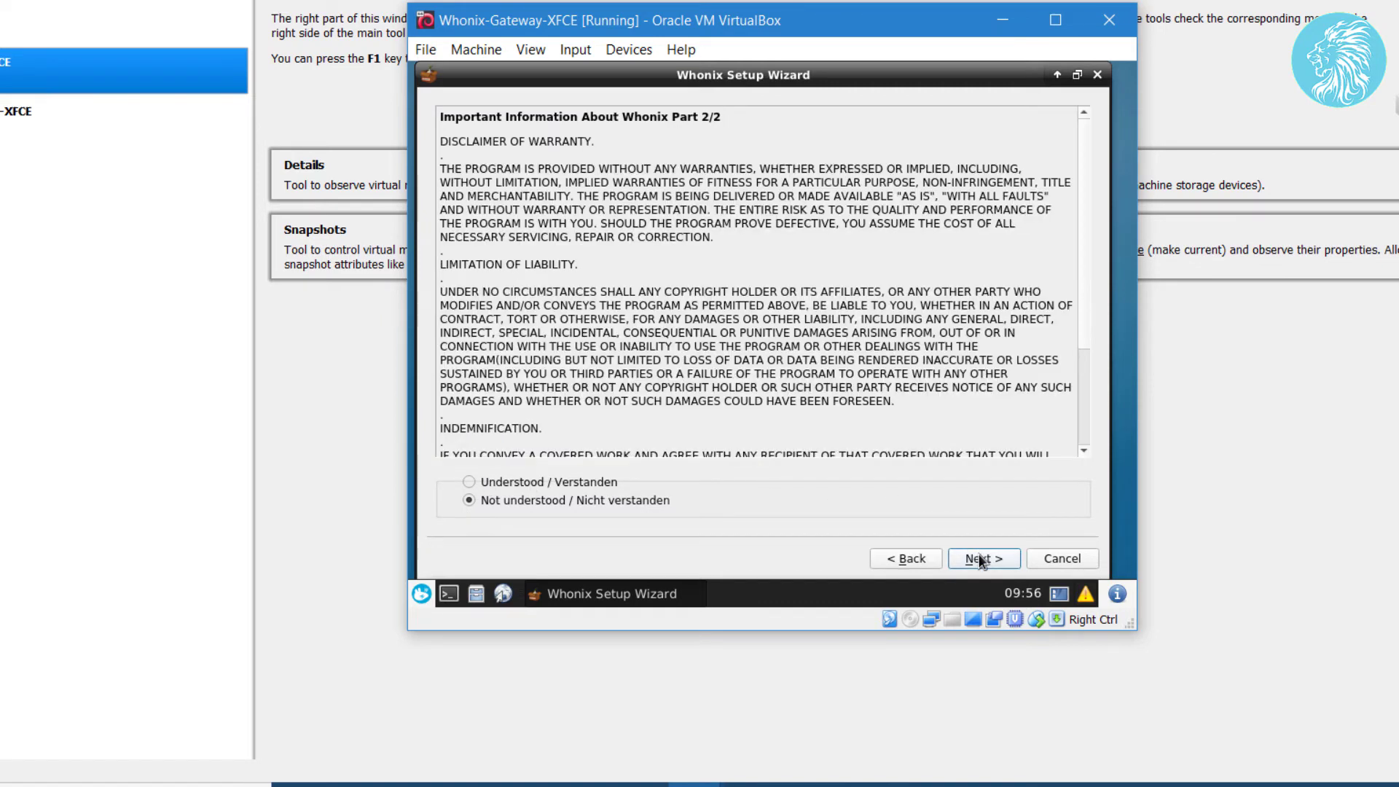
click(523, 483)
click(983, 559)
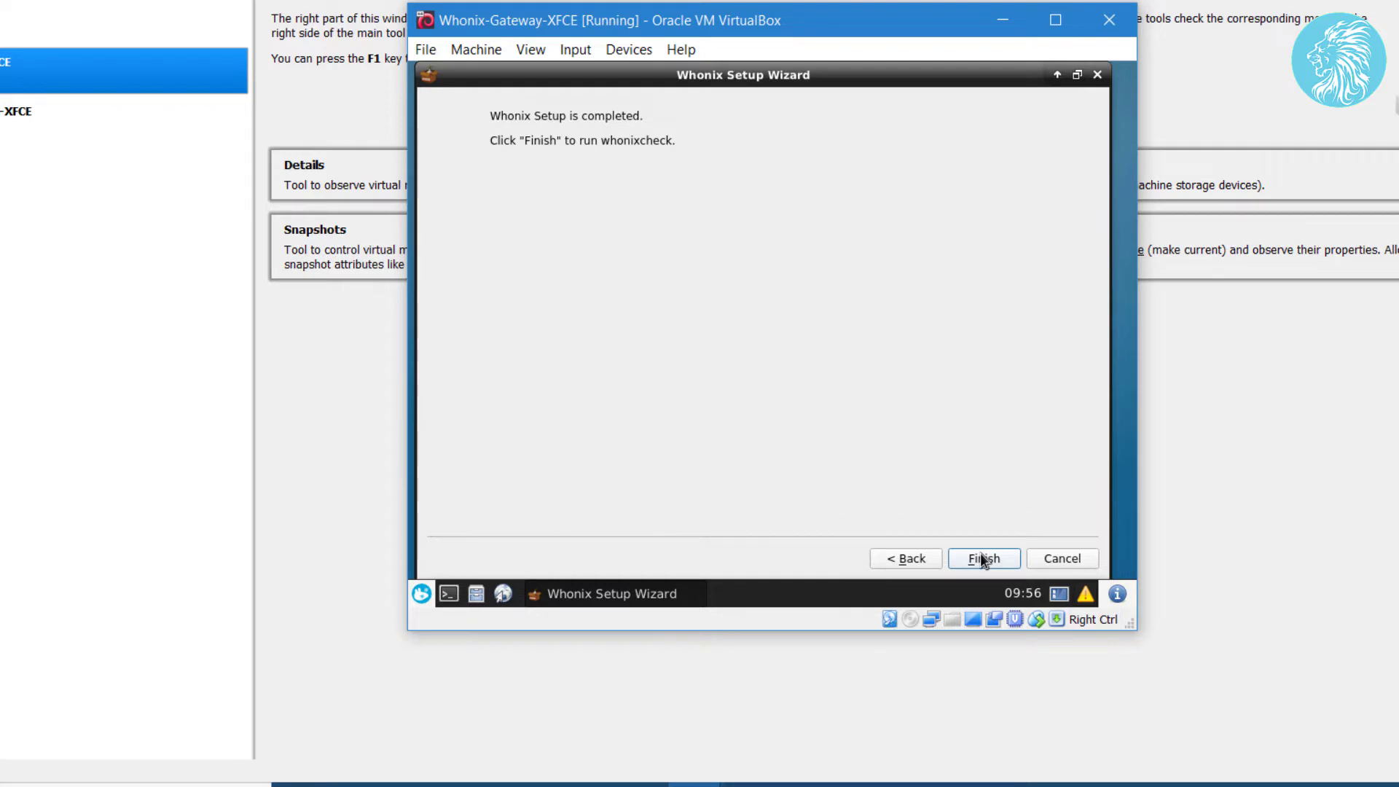
click(982, 559)
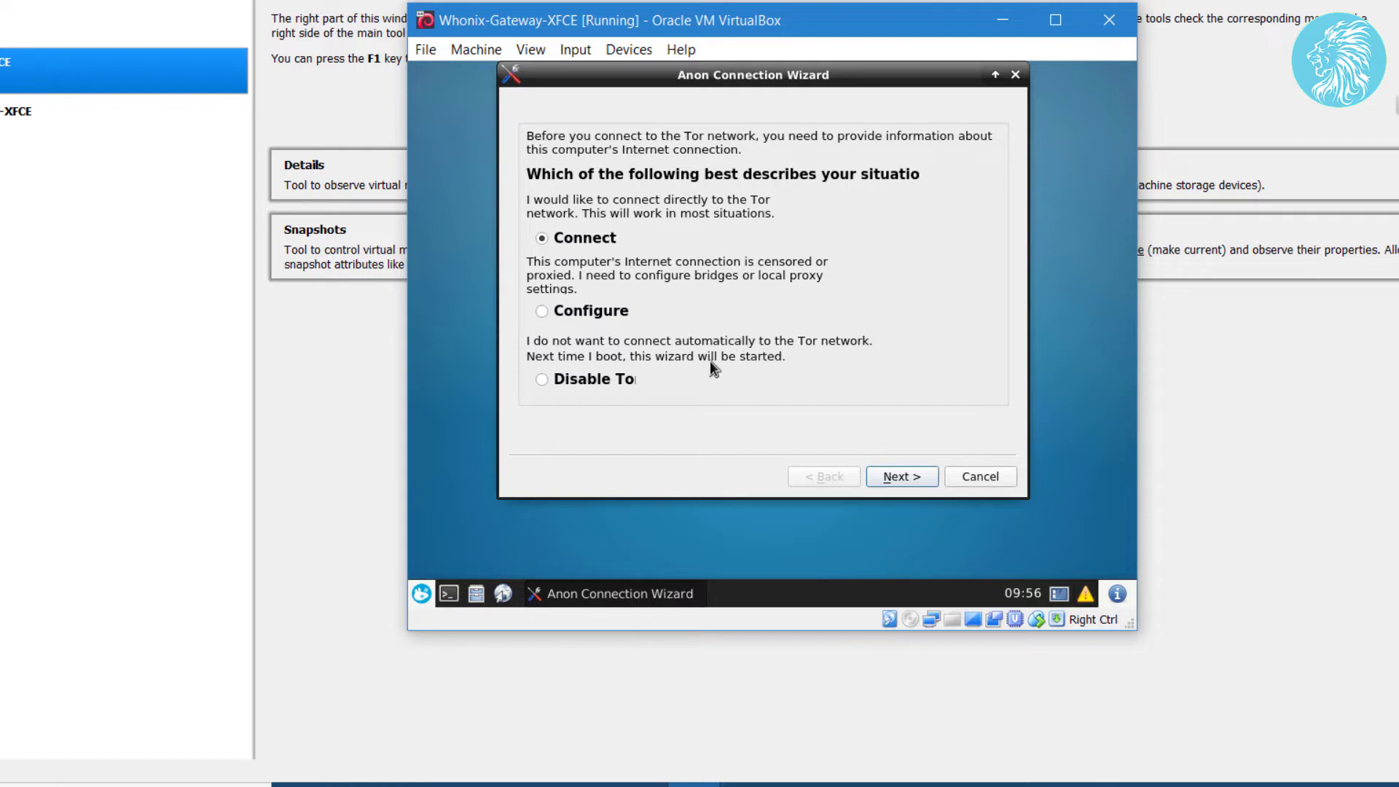
Connect the gateway directly to the Tor network with the Connect option and finish the Anon Connection Wizard.
click(908, 476)
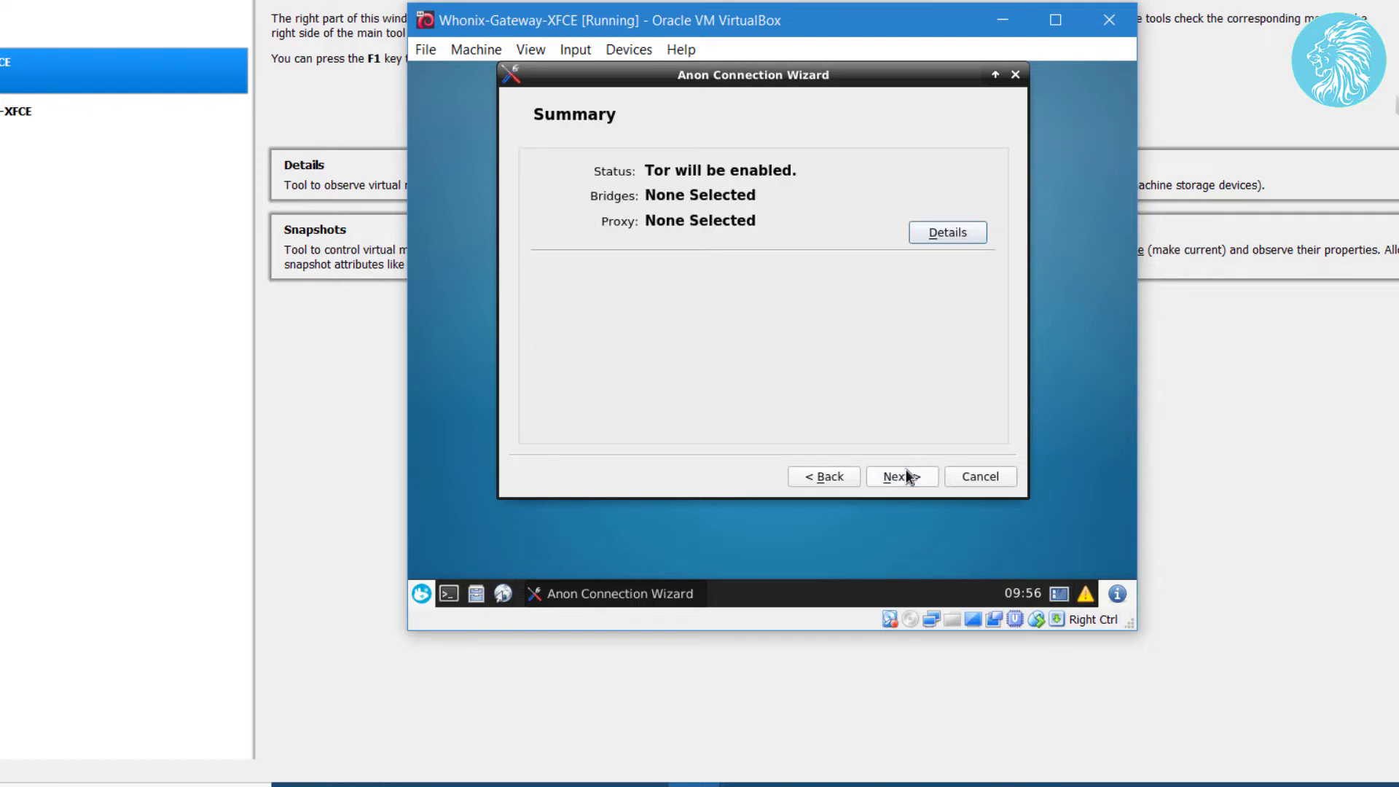
click(906, 474)
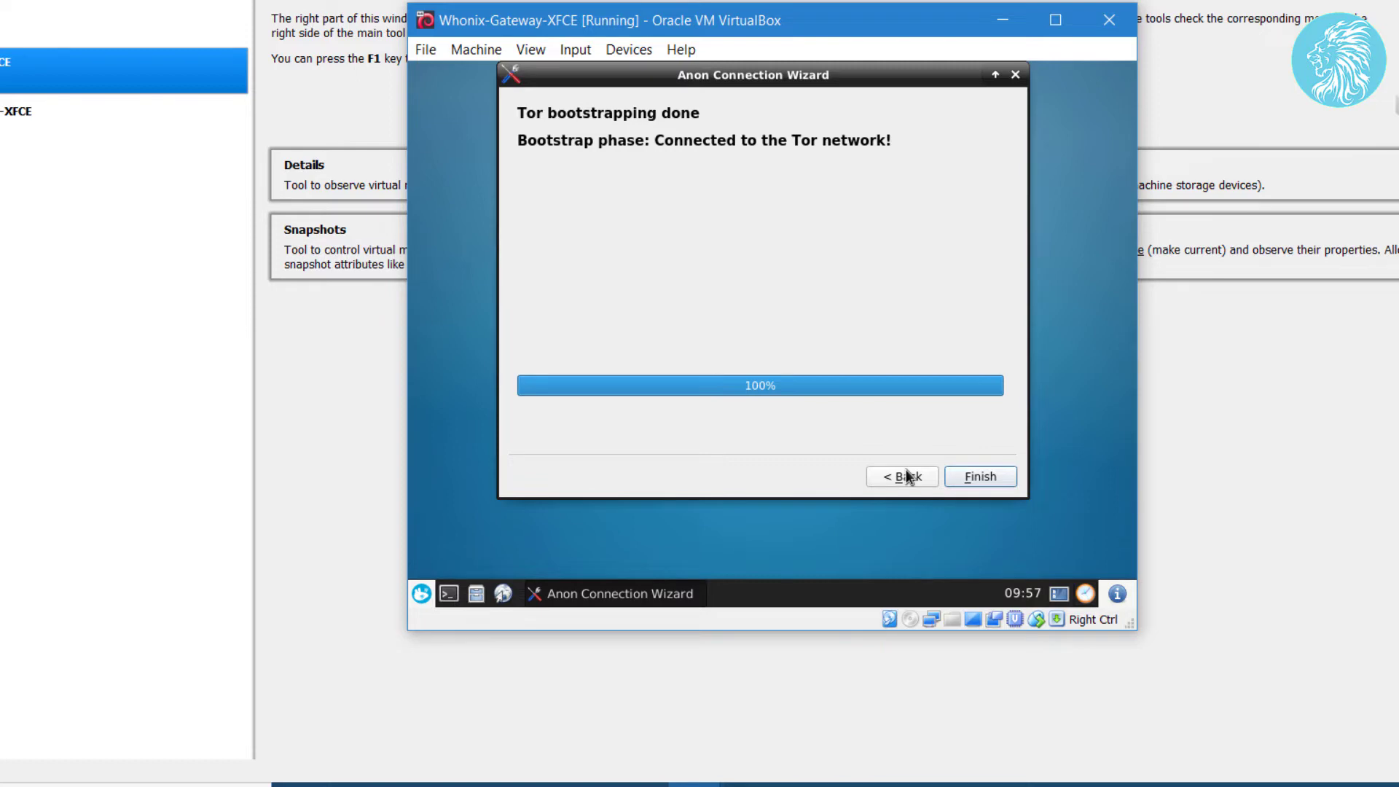
click(966, 476)
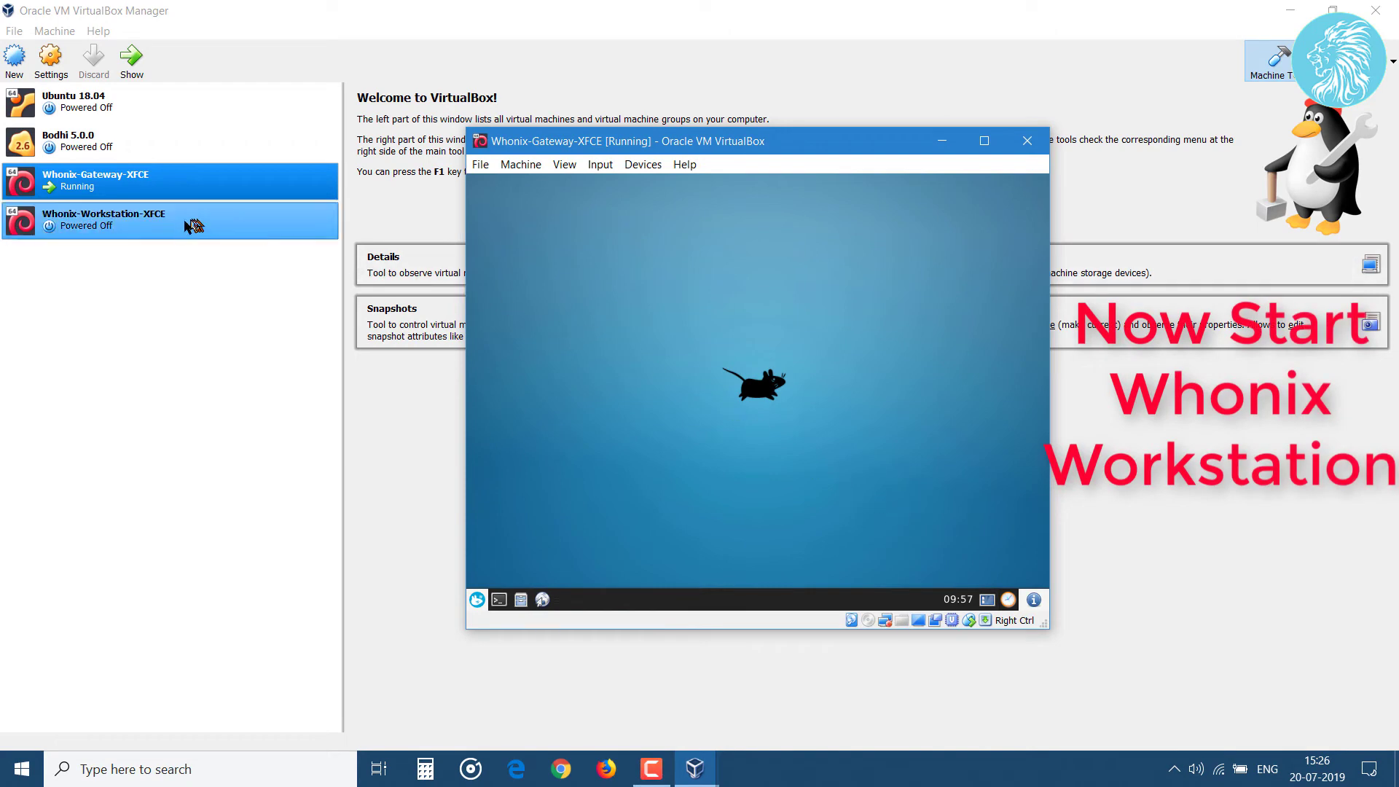
Start the Whonix-Workstation-XFCE machine and bring its window to the front.
click(160, 232)
click(131, 56)
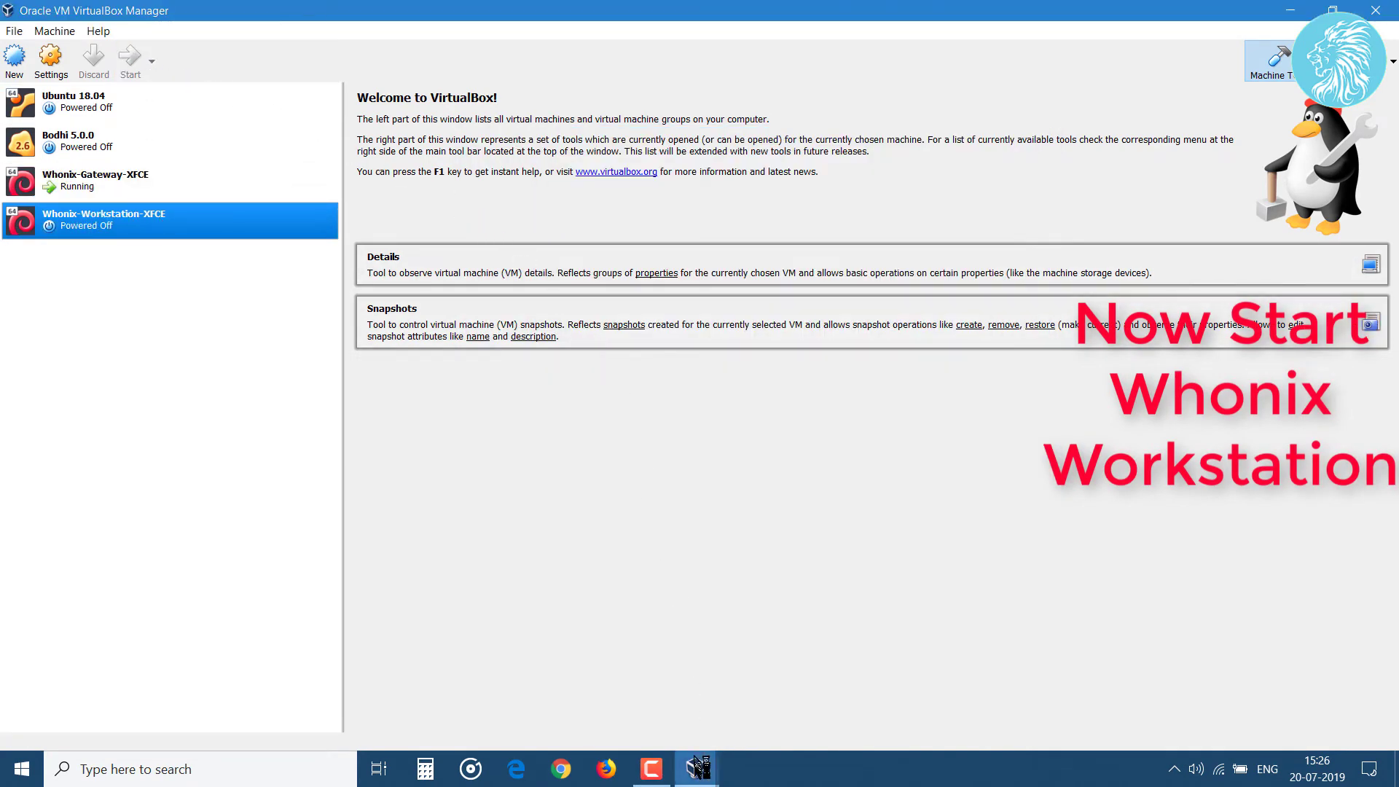
mouse_move(694, 768)
click(794, 696)
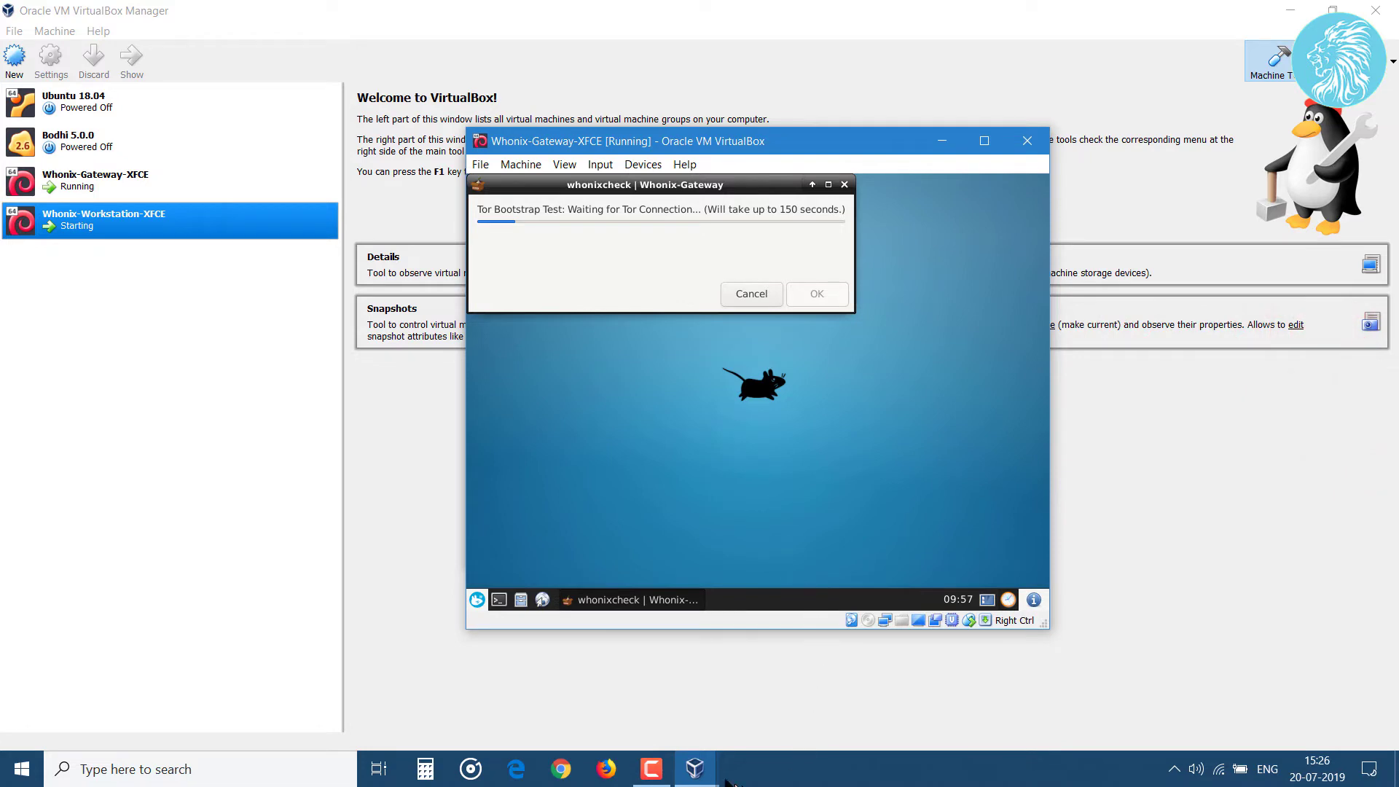
mouse_move(703, 772)
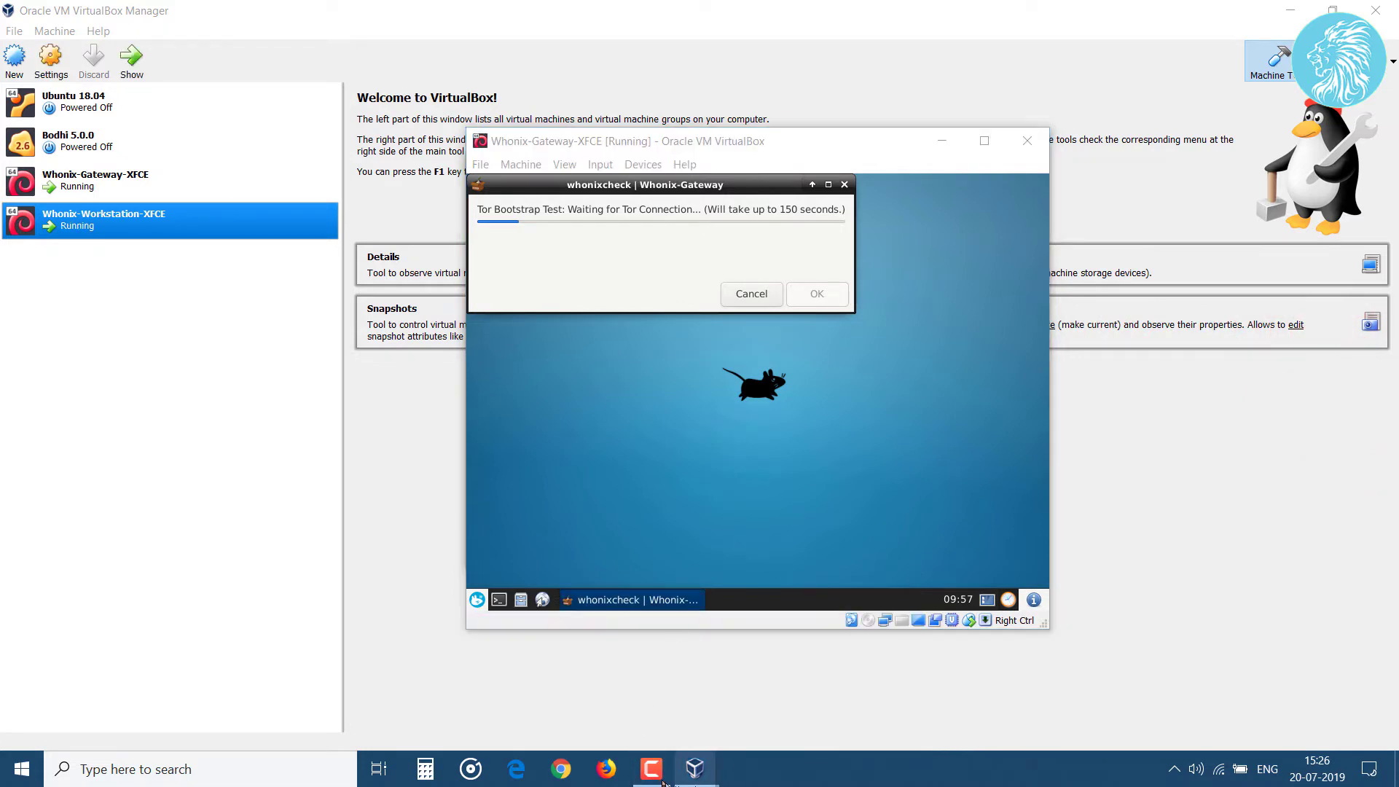
click(704, 777)
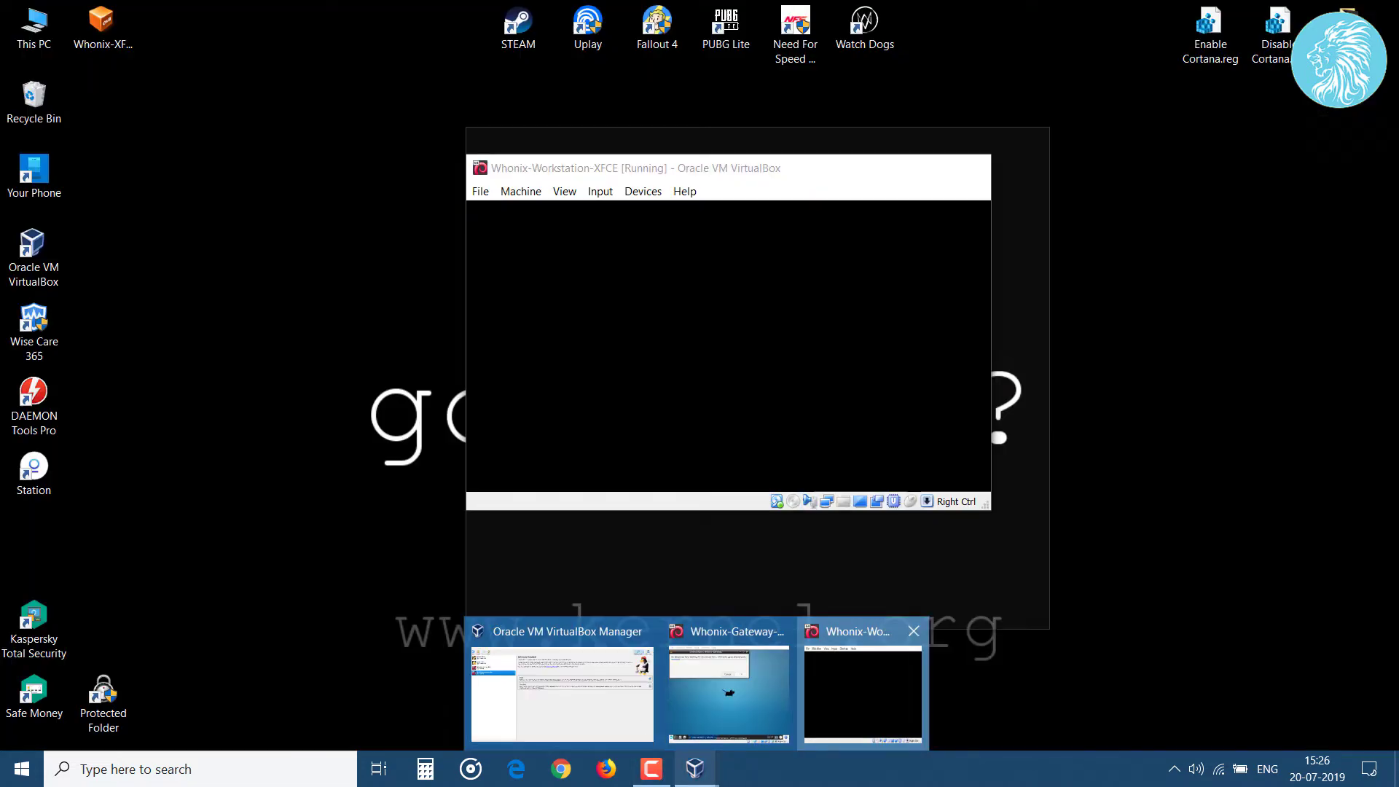
click(823, 687)
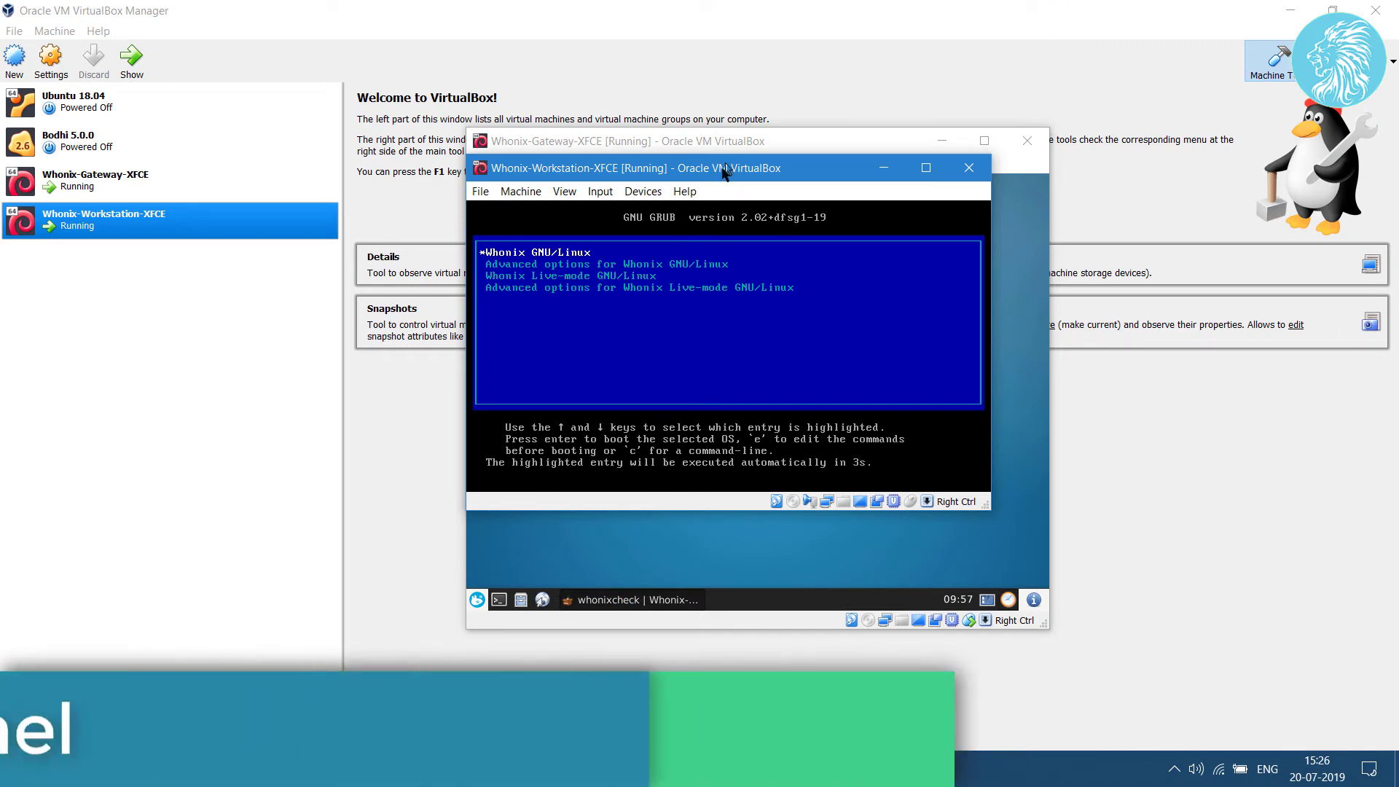
Arrange the two virtual machine windows side by side, with the workstation to the left of the gateway.
drag(694, 169, 357, 157)
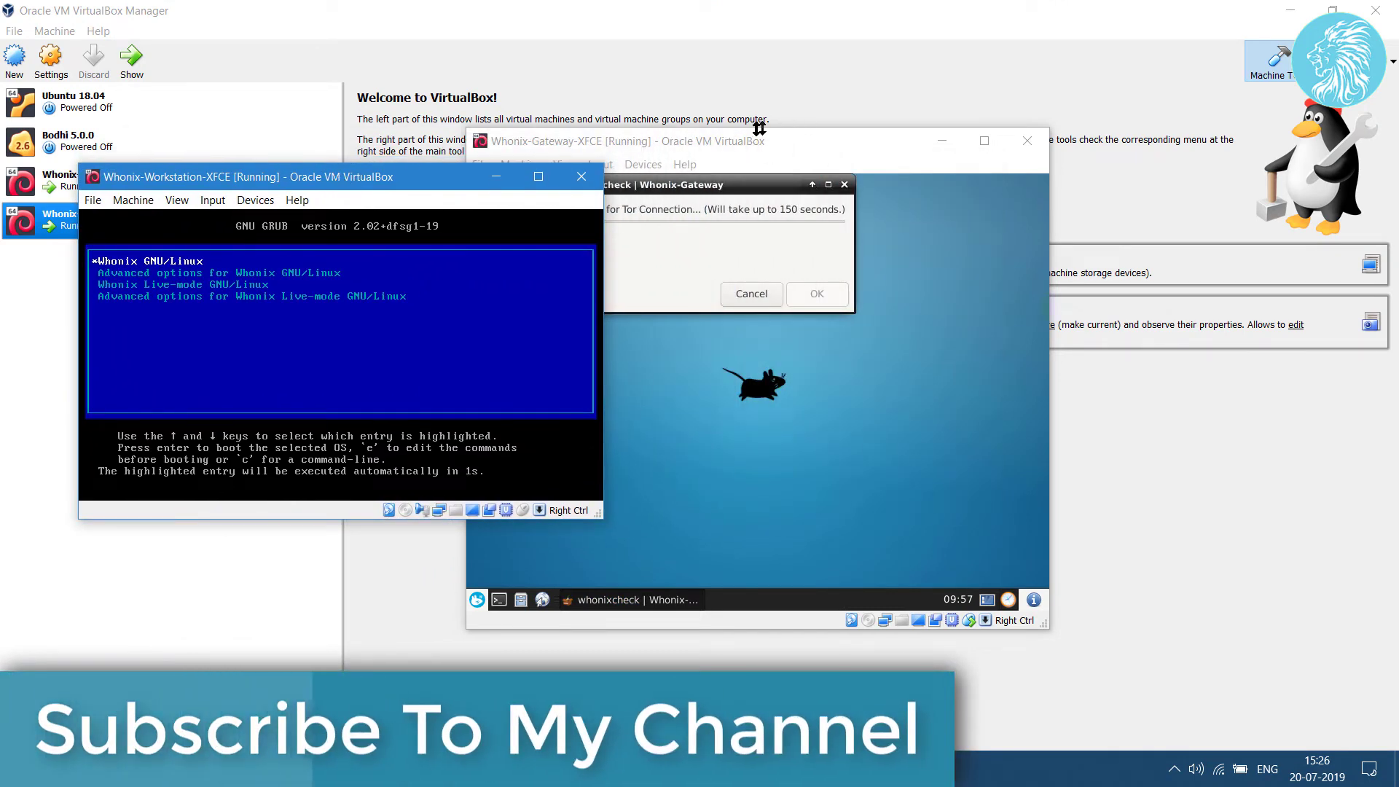
double_click(934, 141)
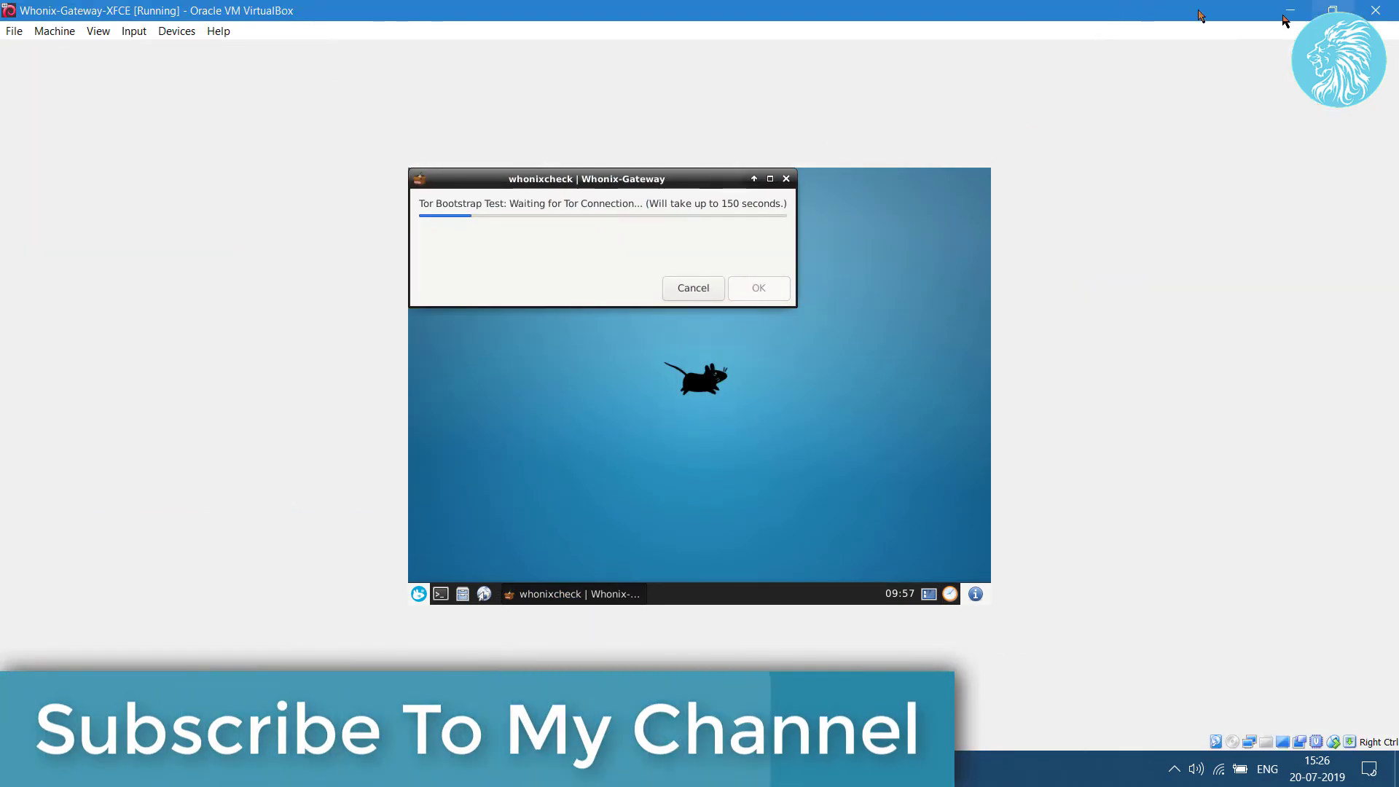
click(1332, 10)
drag(770, 146, 1106, 144)
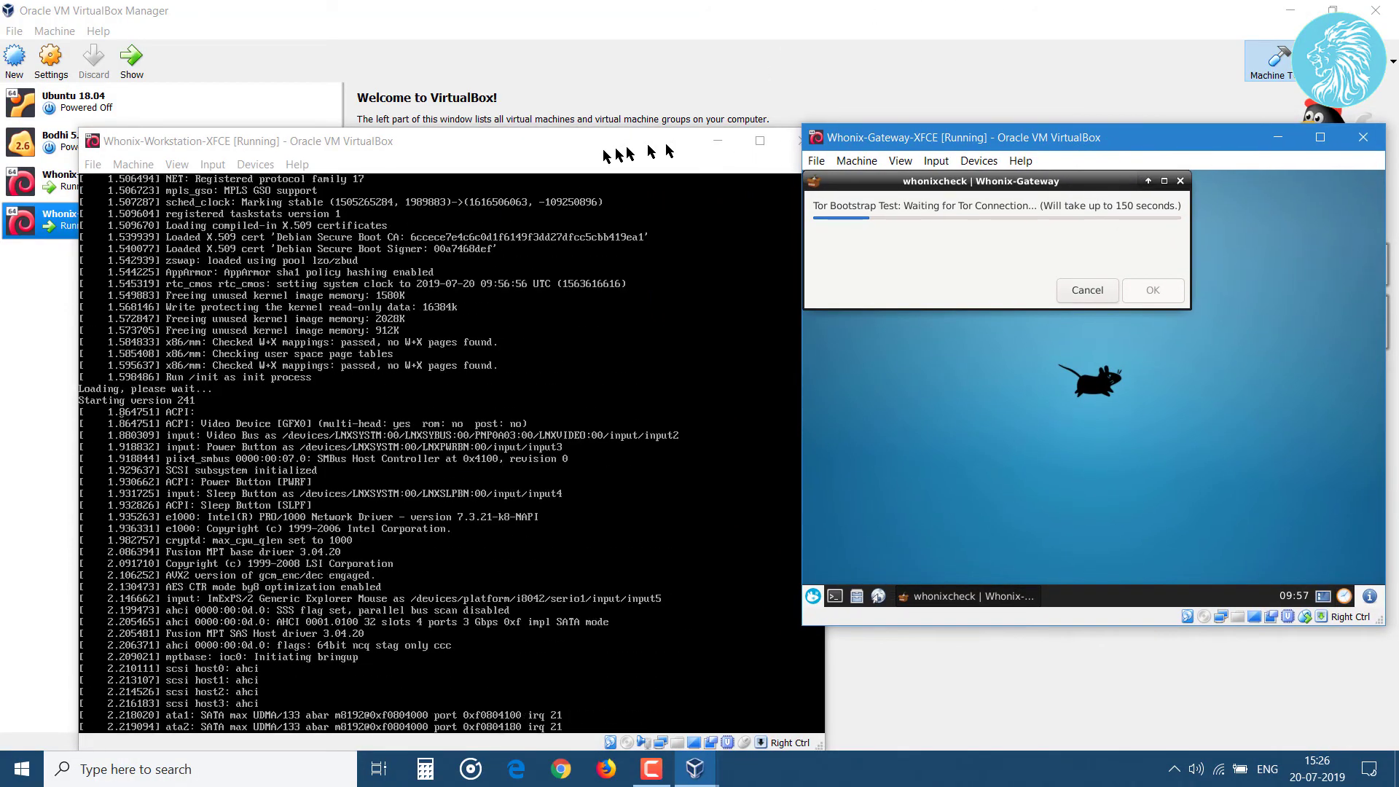
drag(627, 144, 535, 110)
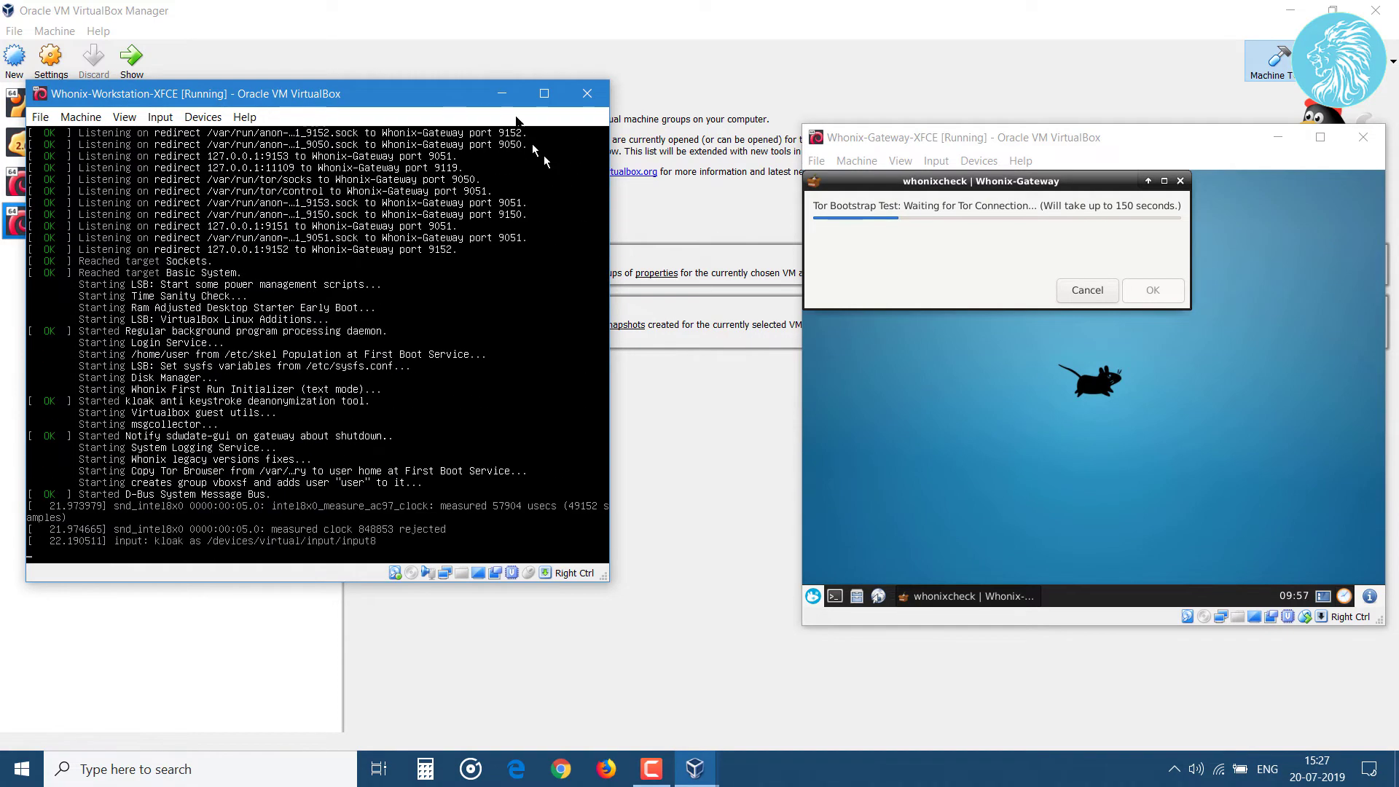
drag(435, 103, 547, 156)
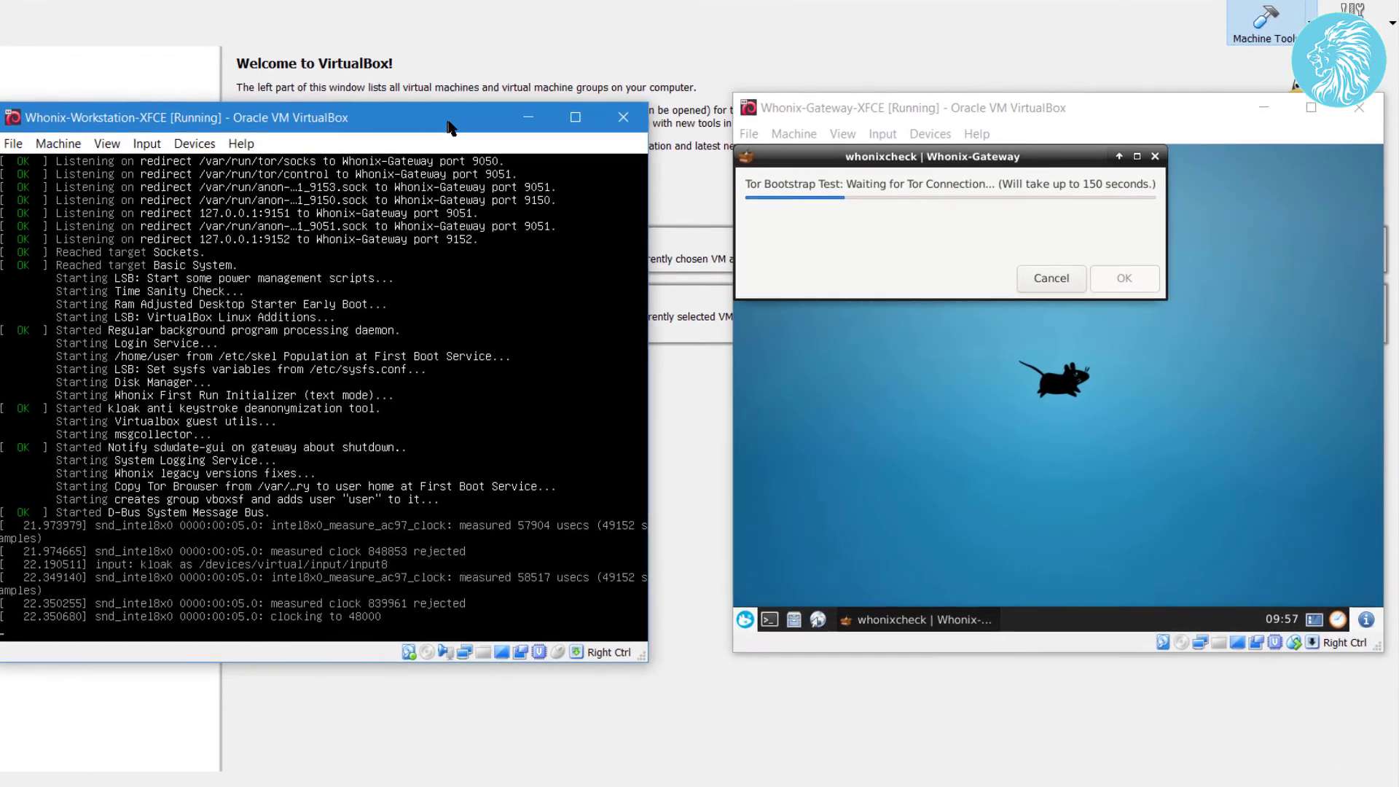
drag(449, 129, 475, 125)
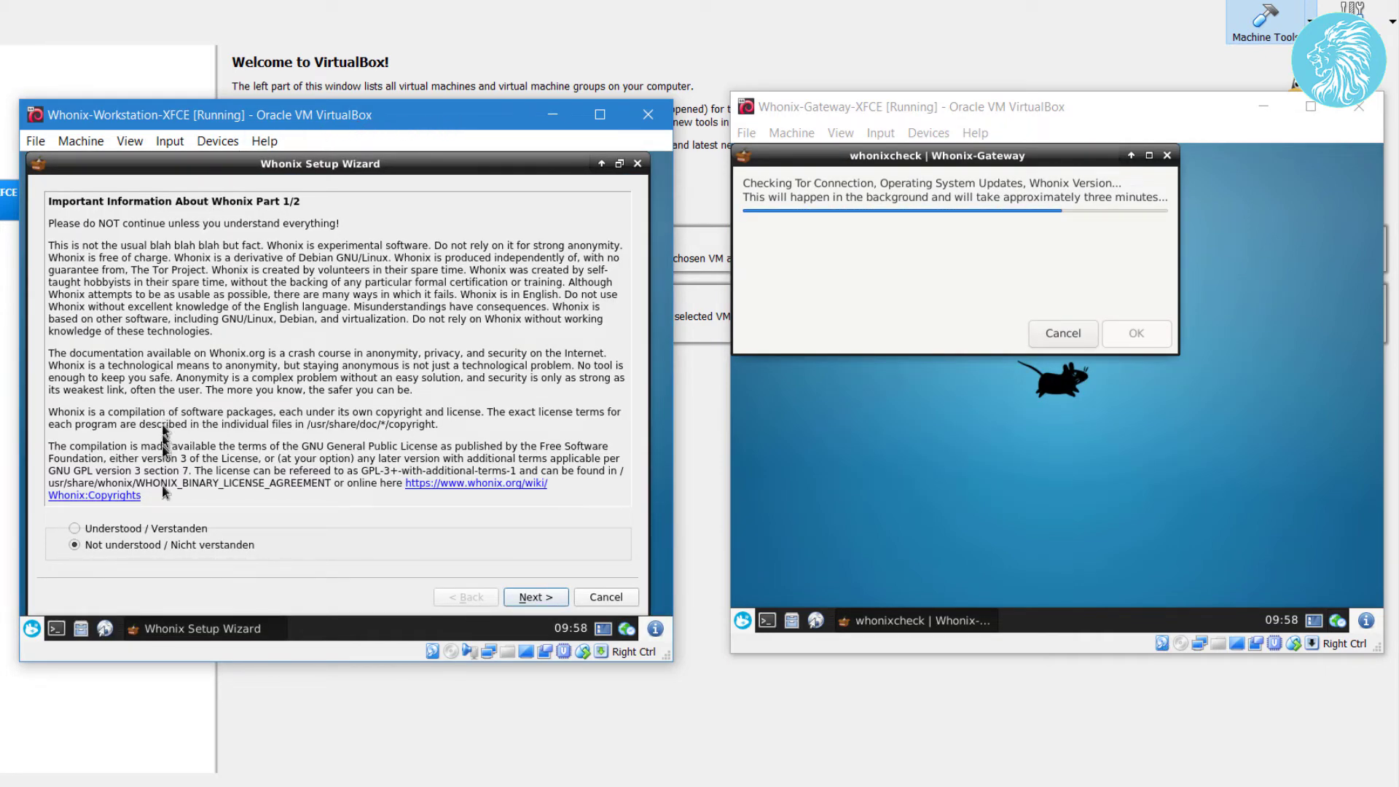
Complete the workstation's Whonix Setup Wizard, accepting both information pages as Understood.
click(534, 597)
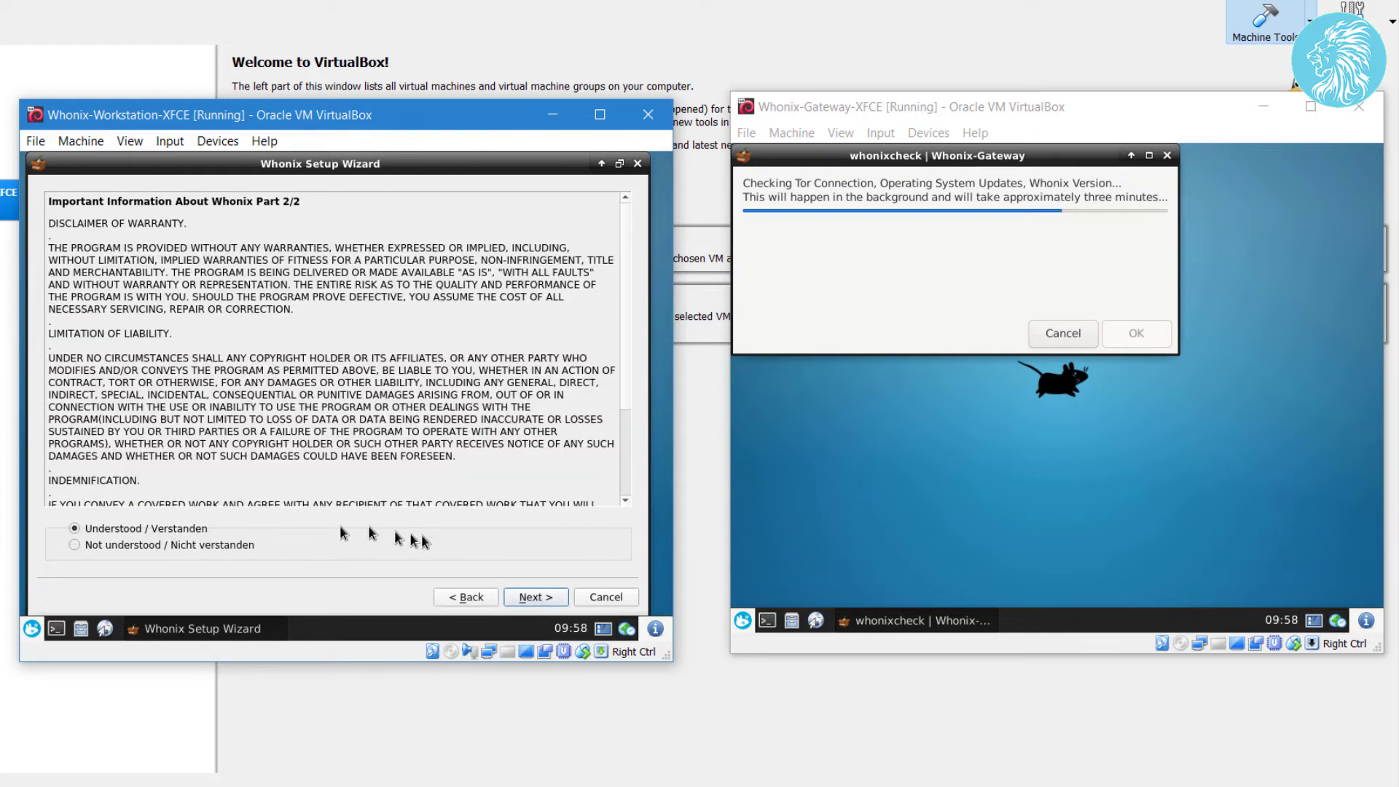
click(551, 601)
click(536, 597)
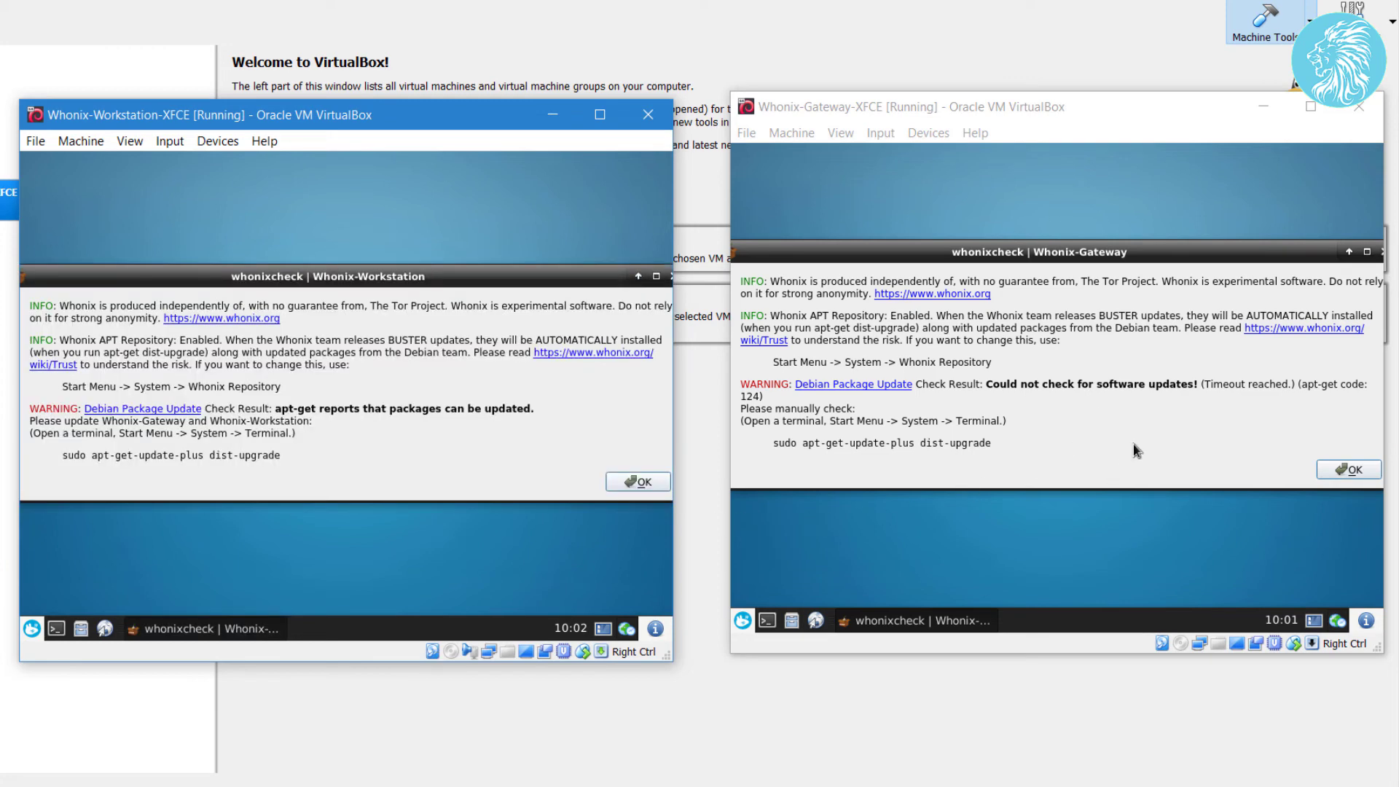
Dismiss the whonixcheck reports in both the gateway and the workstation.
click(1134, 443)
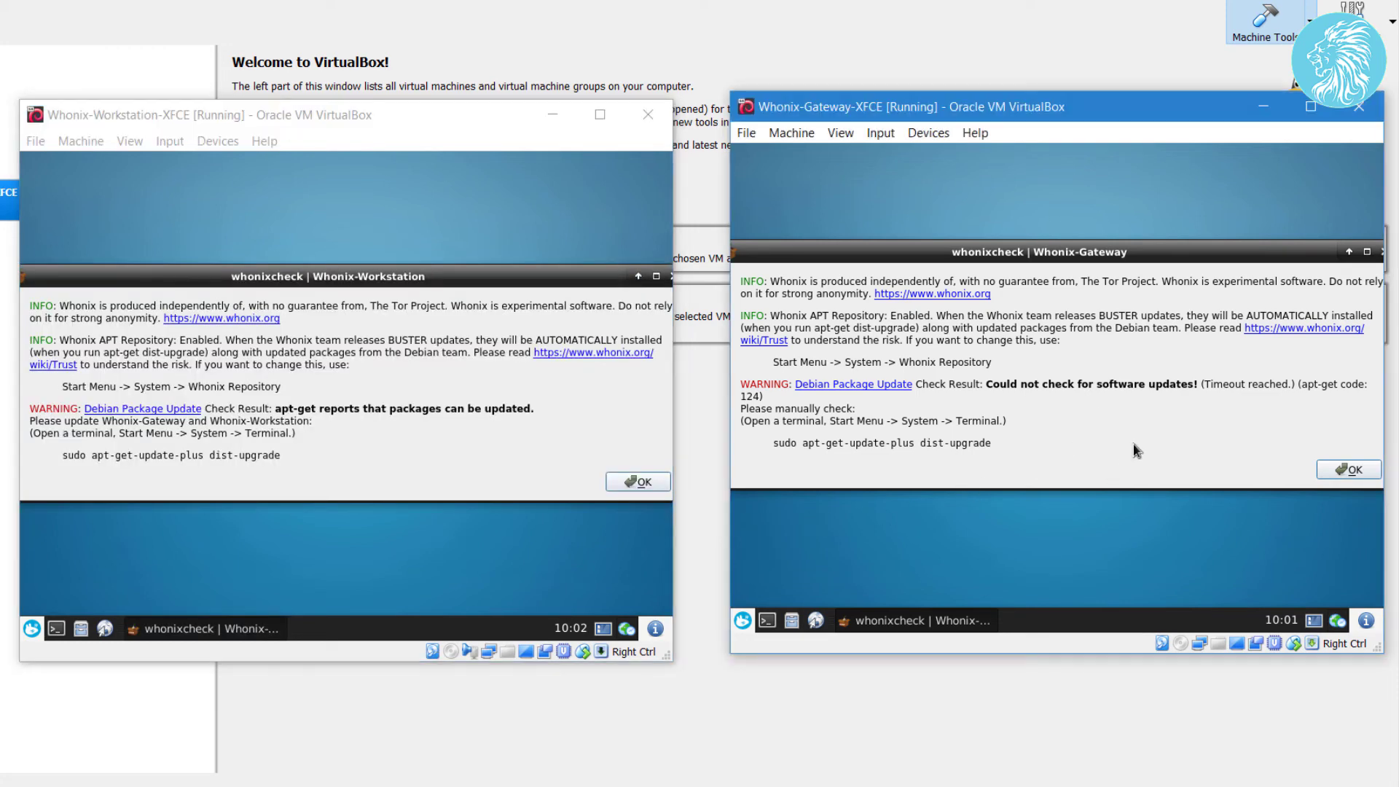
click(1335, 470)
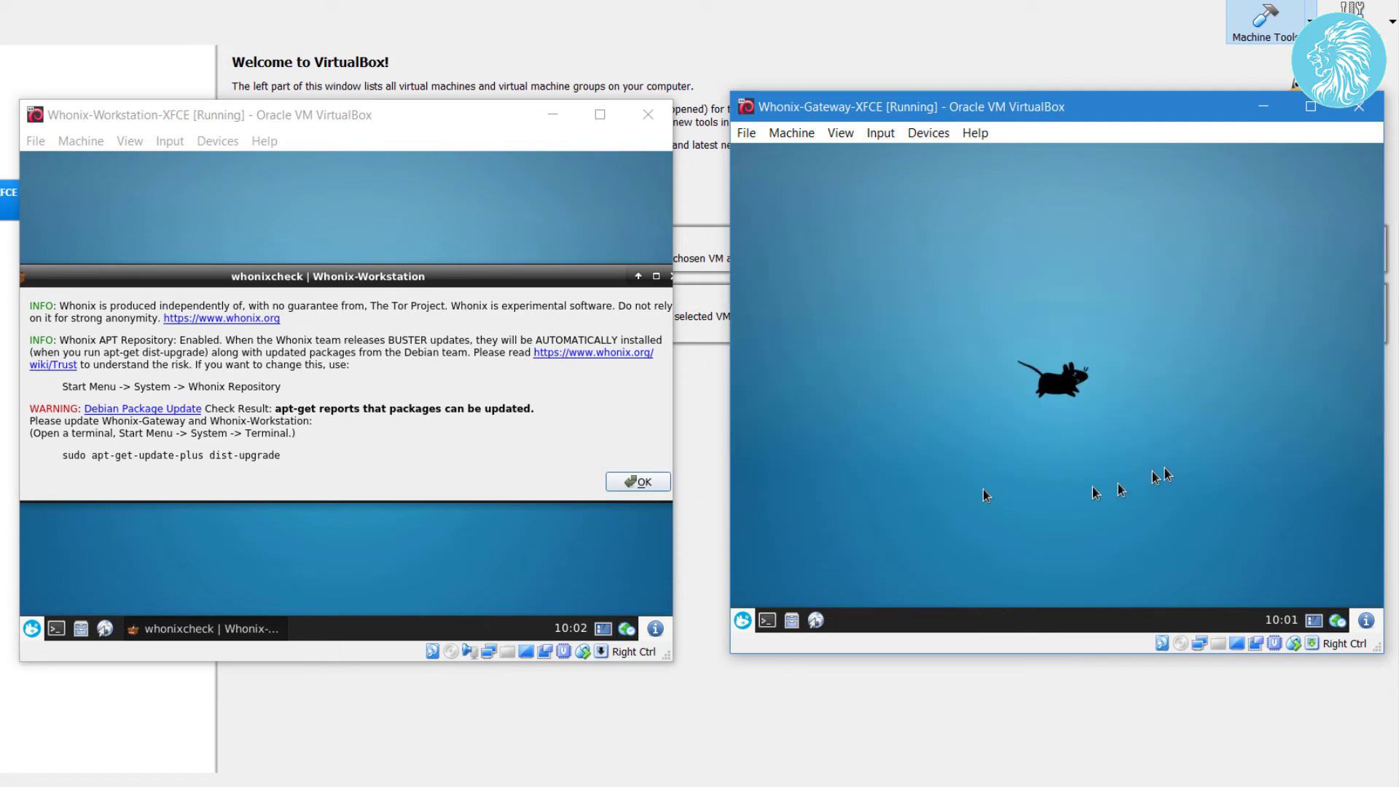
click(622, 482)
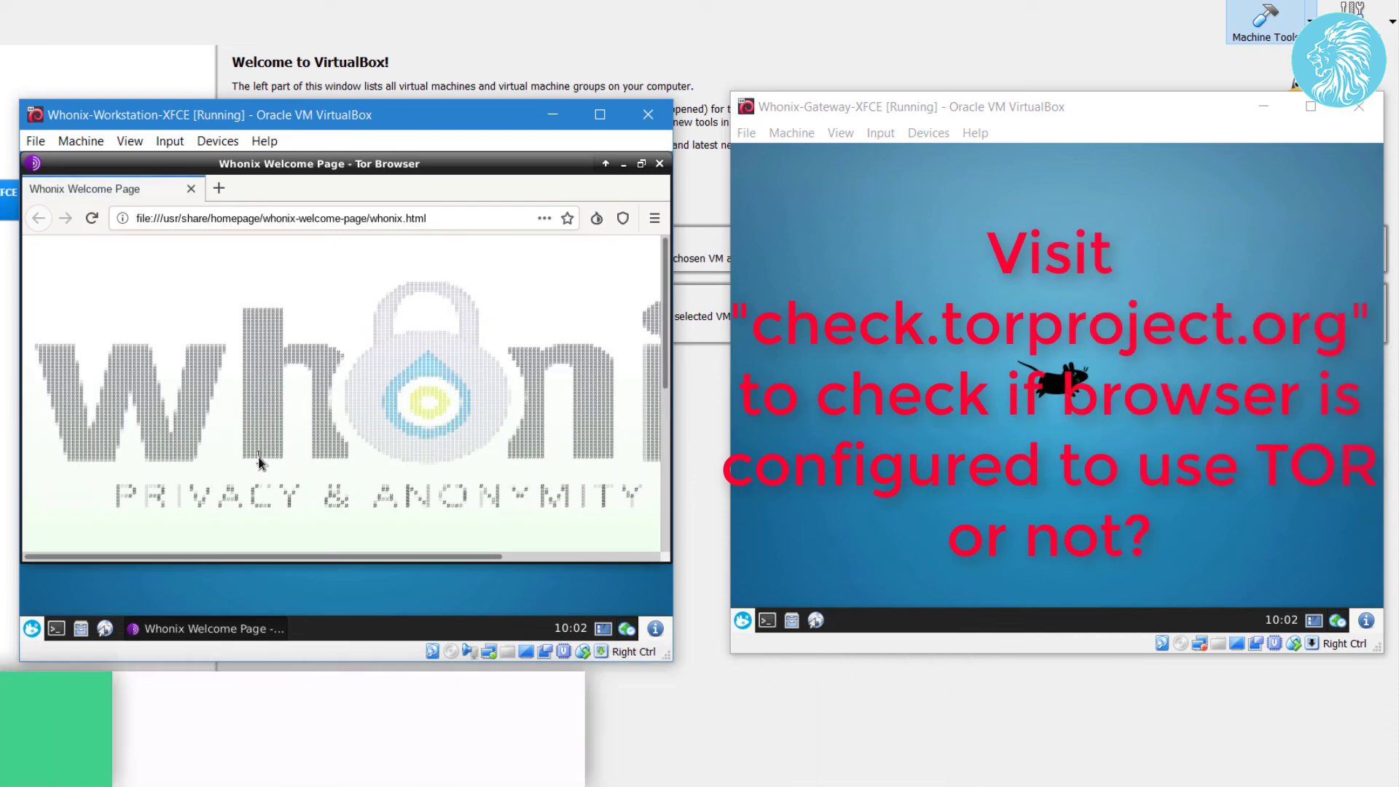
Visit check.torproject.org in a new Tor Browser tab on the workstation and check whether the browser uses Tor.
click(220, 189)
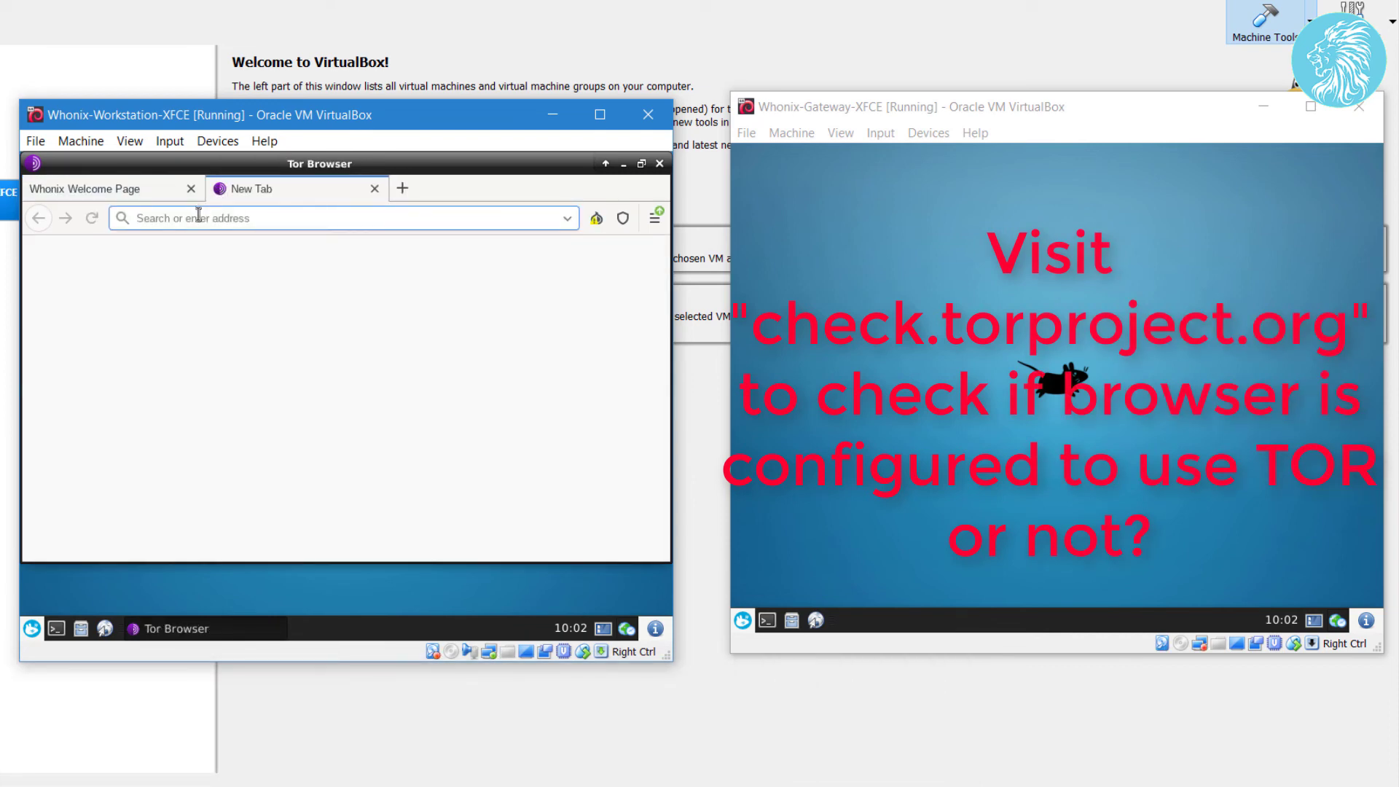
text(chec)
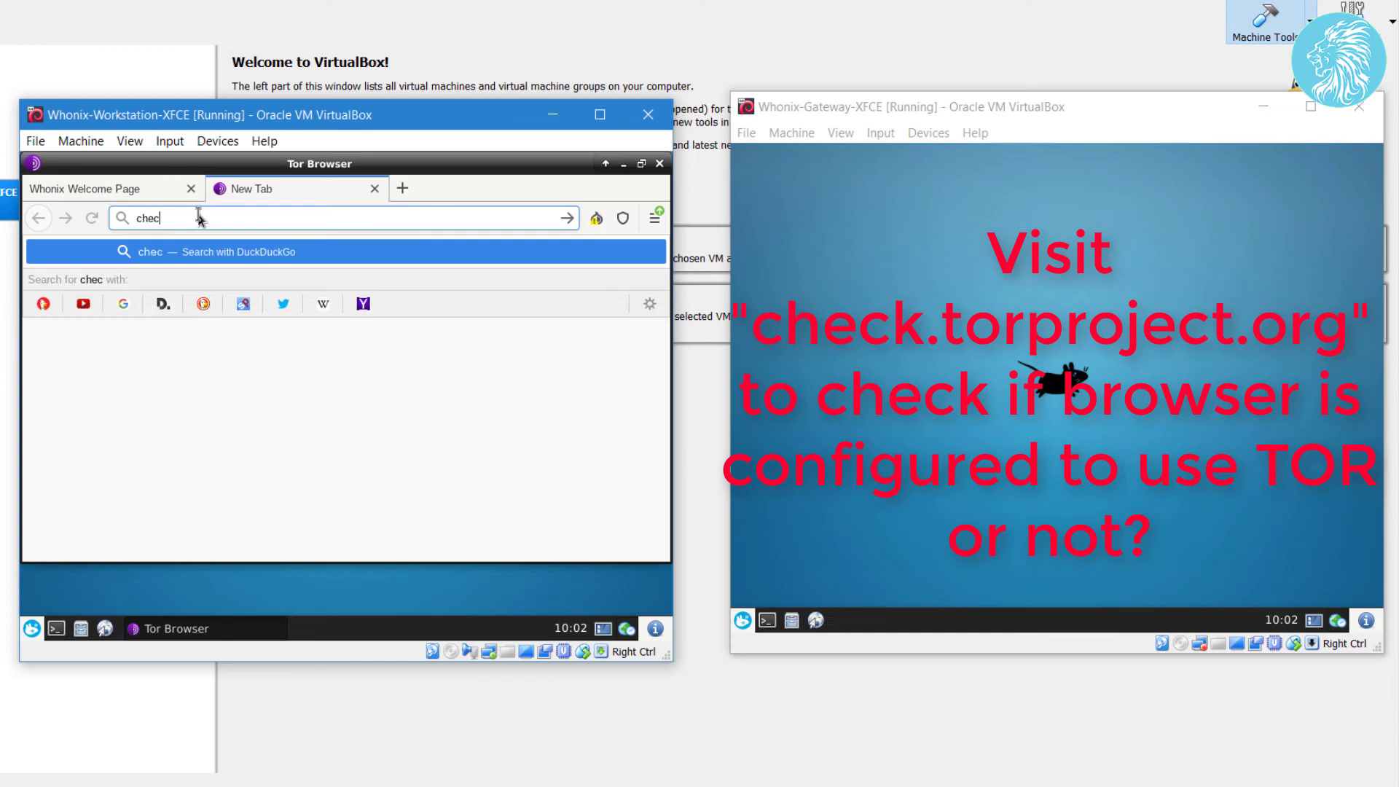
text(k.torp)
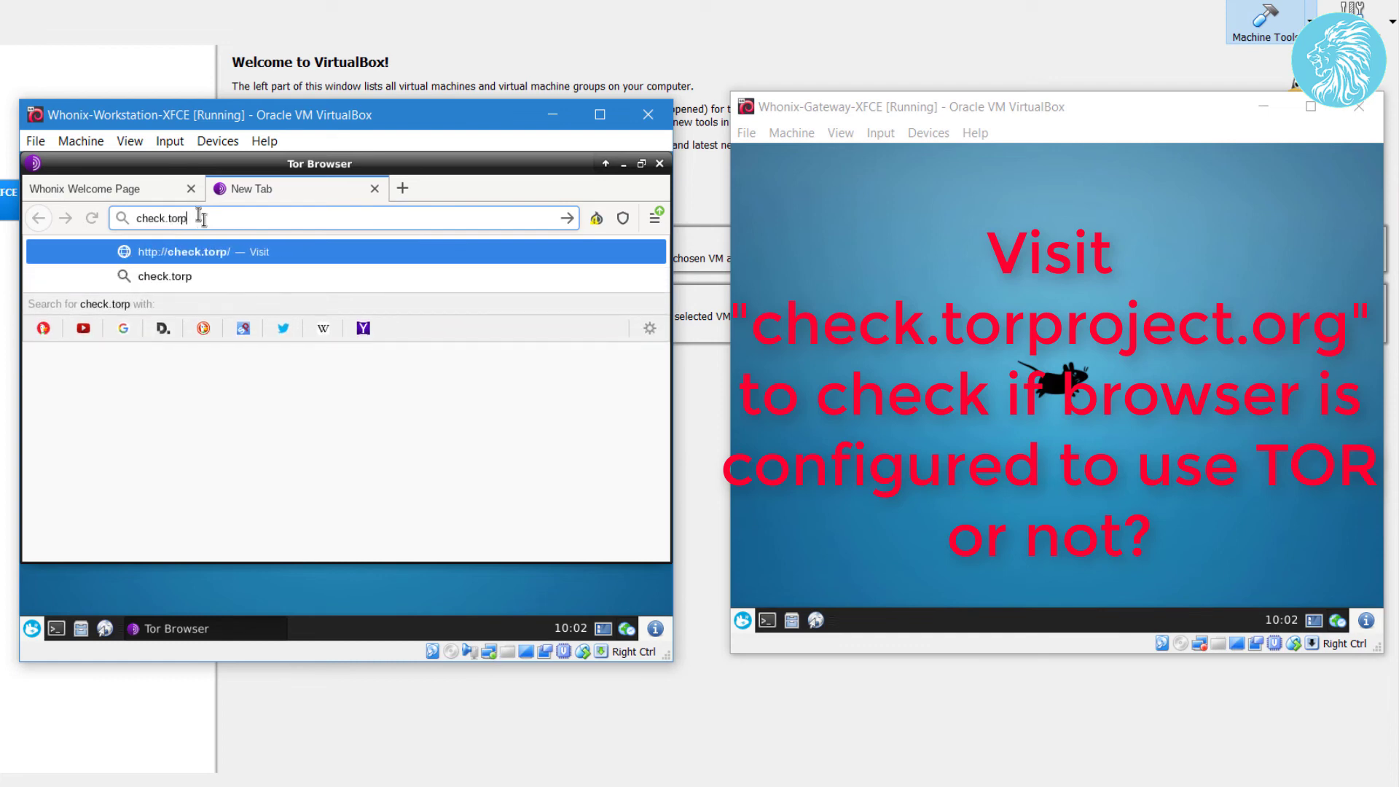
text(rojec)
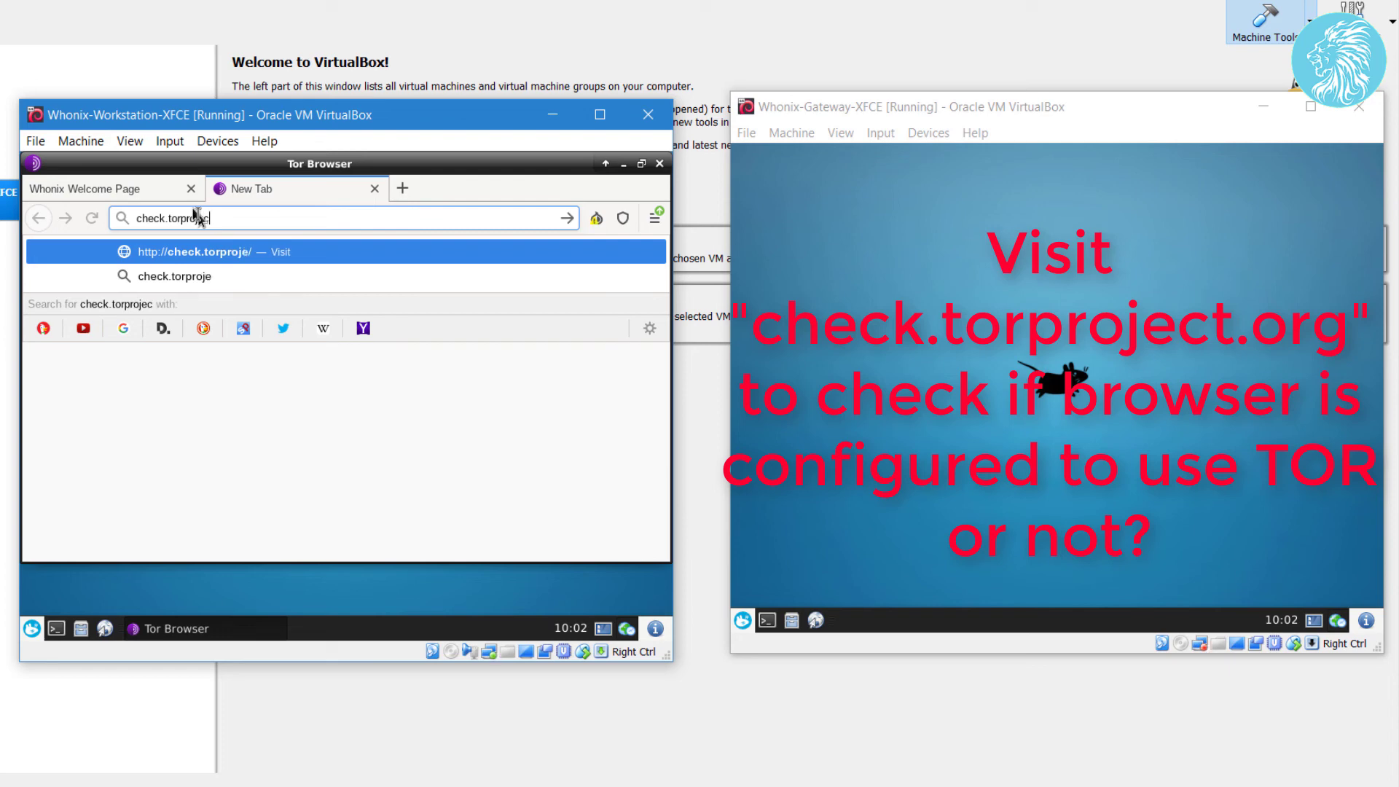
text(t.org)
key(Return)
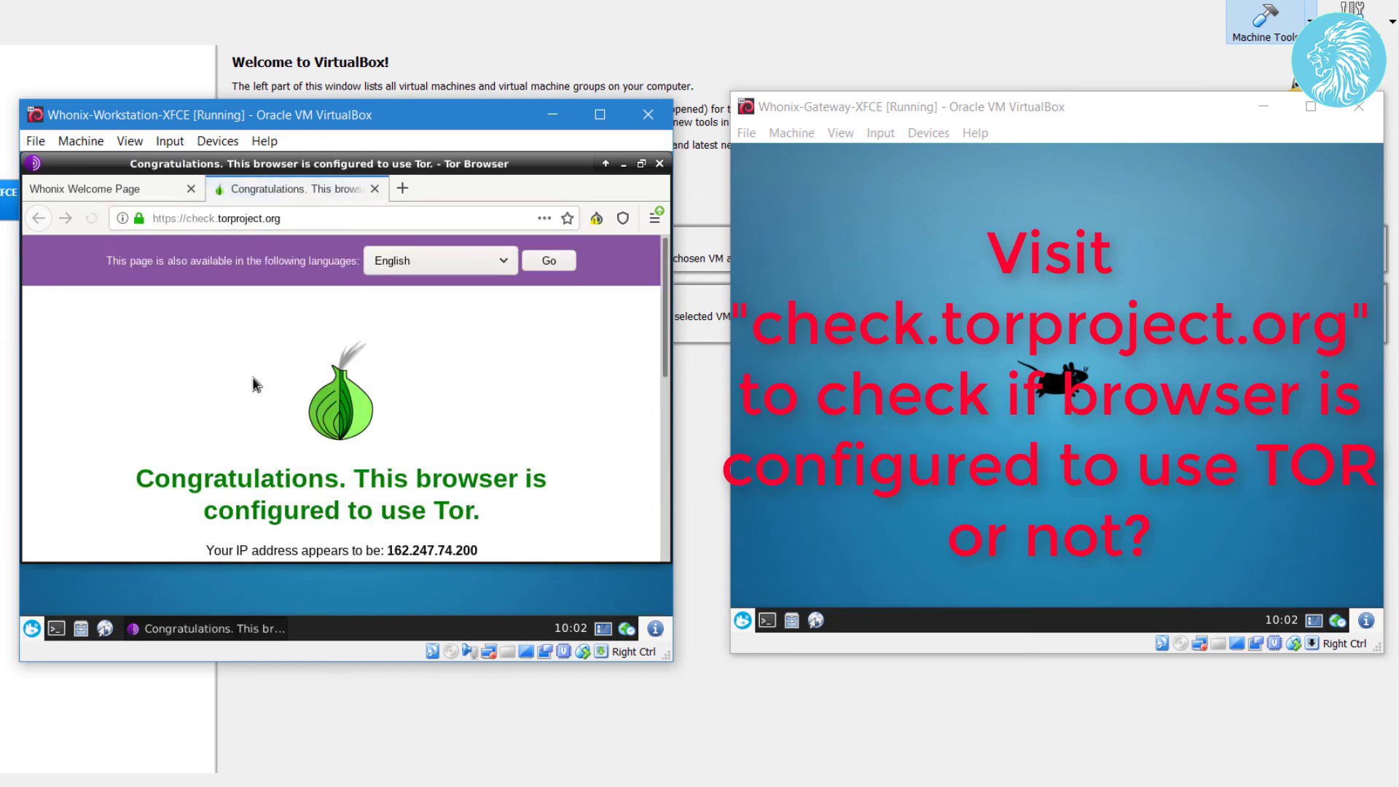
scroll(486, 414, down, 3)
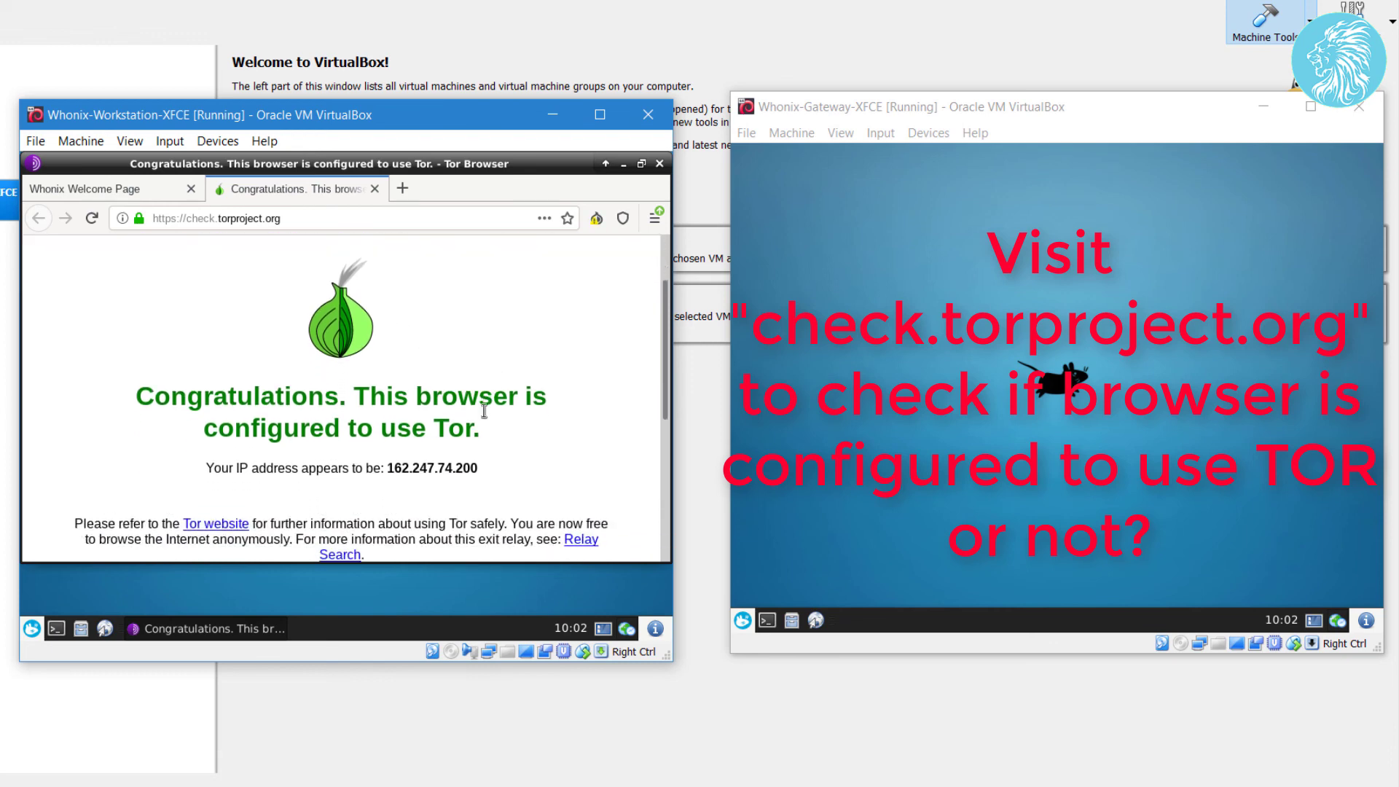